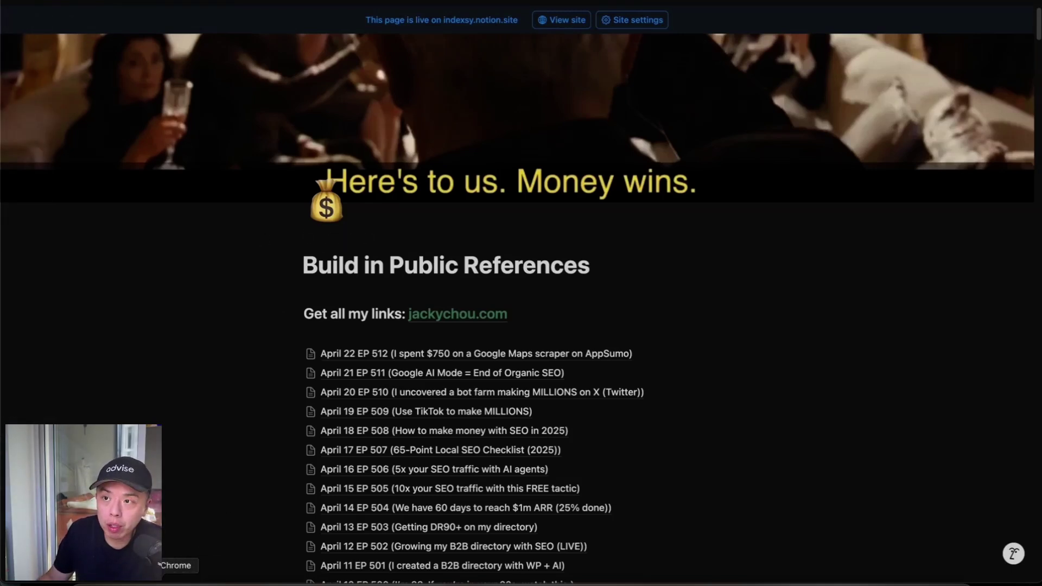
Switch from Notion to the Chrome tab showing app.socleads.com/gmap
left_click(142, 566)
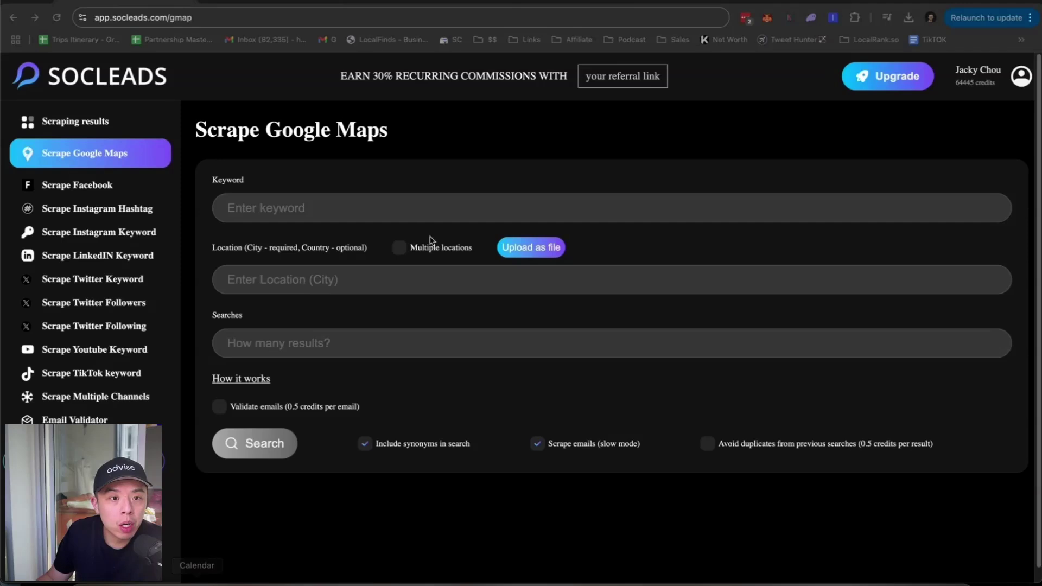
left_click(341, 3)
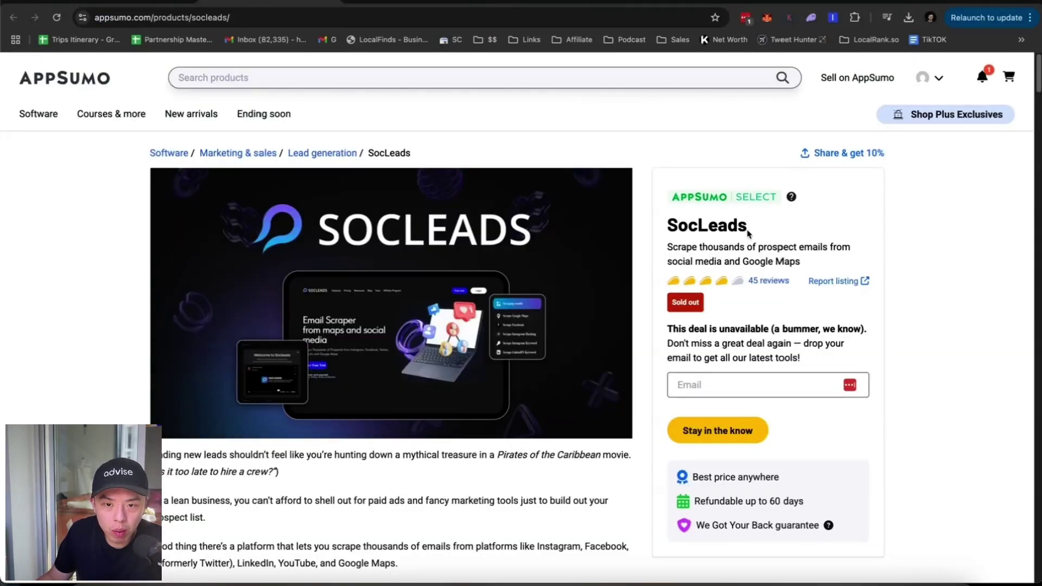
triple_click(733, 262)
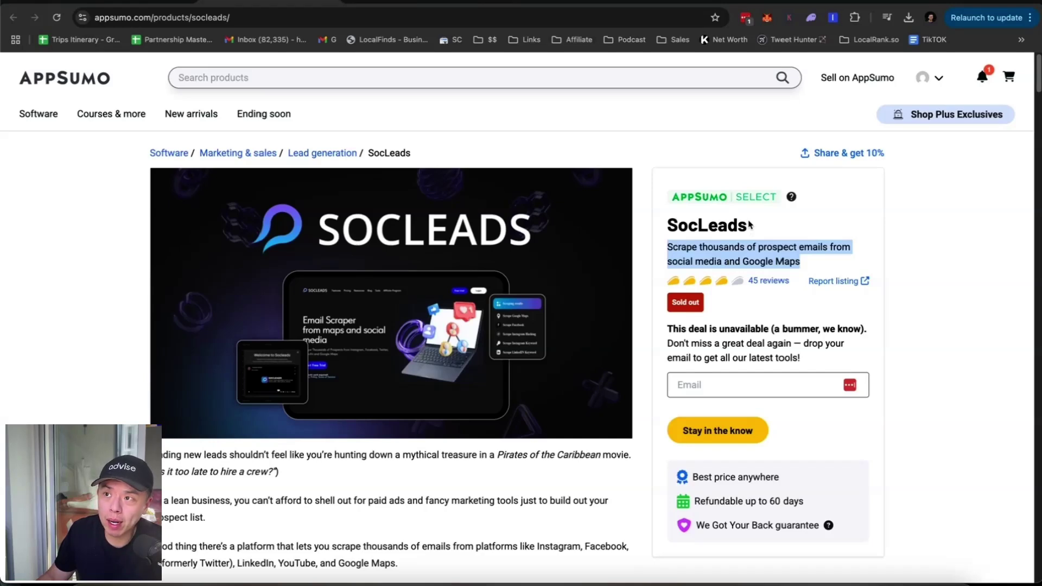
key("super+Tab")
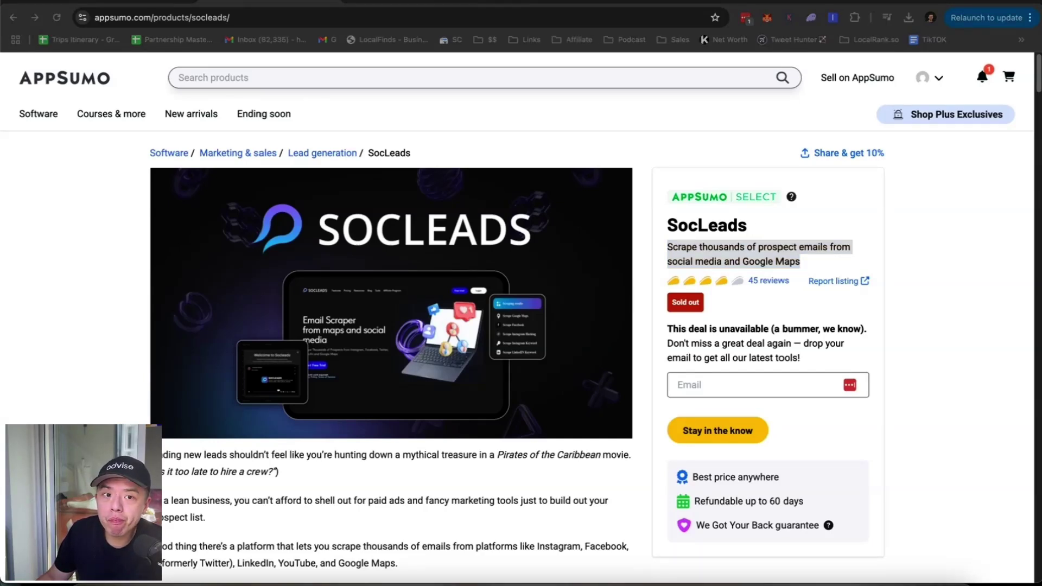
scroll(635, 385, "down", 3)
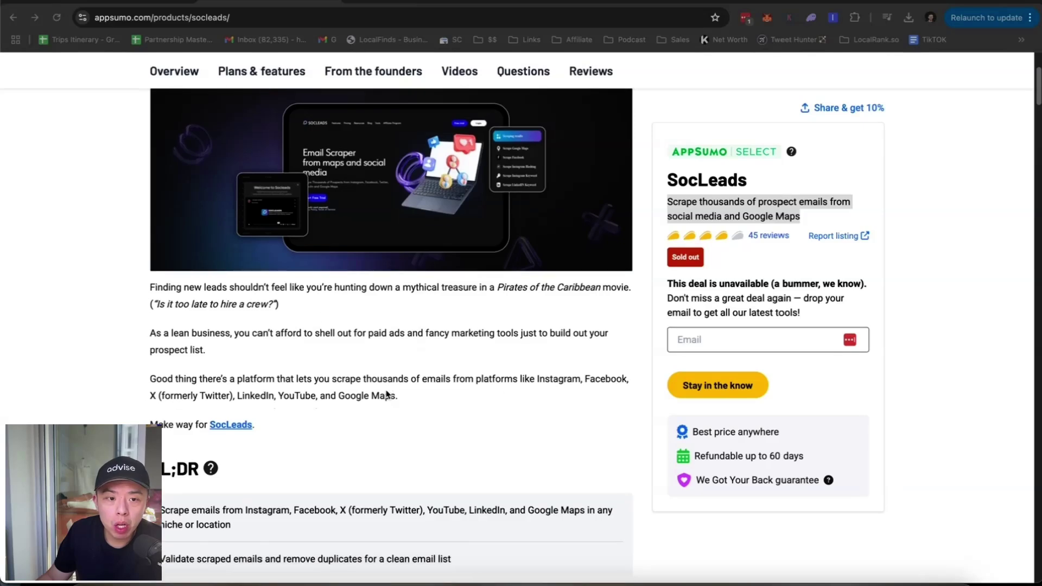
scroll(453, 418, "down", 15)
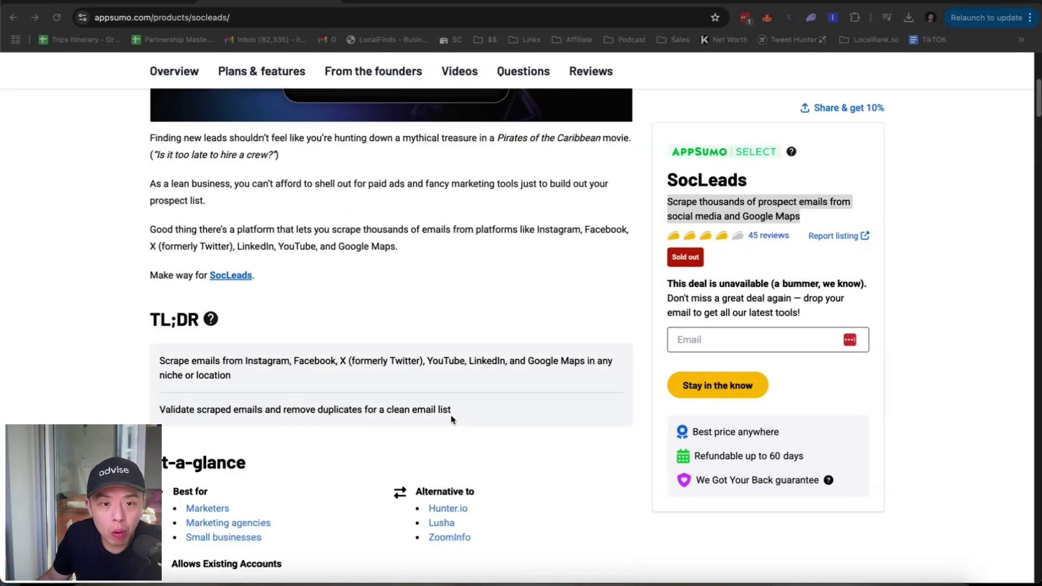
scroll(383, 417, "up", 2)
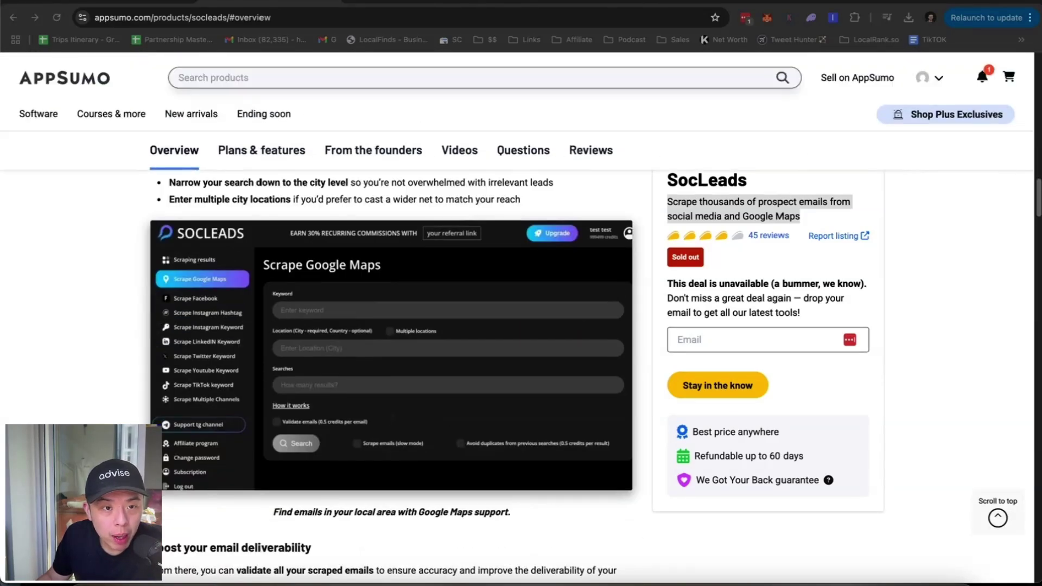
left_click(109, 1)
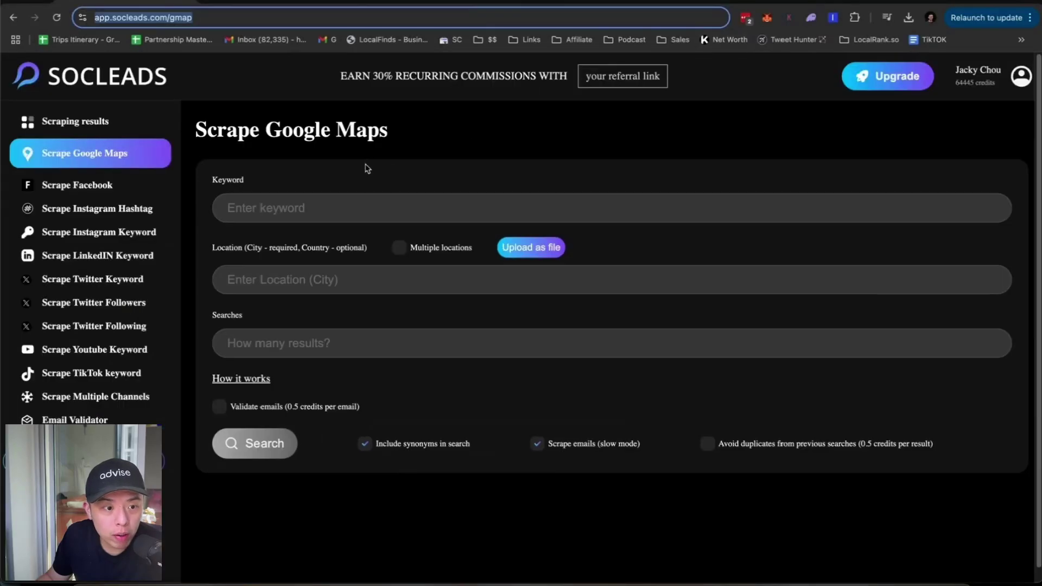
Inspect uBlock Origin Lite's filter lists for this site and open its settings dashboard
left_click(854, 17)
scroll(777, 221, "down", 3)
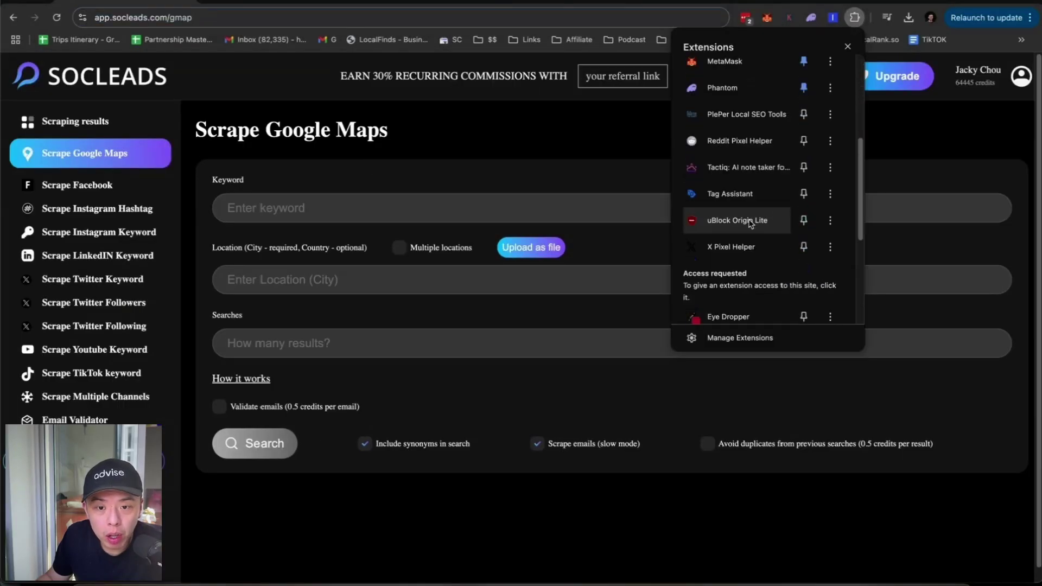
left_click(750, 221)
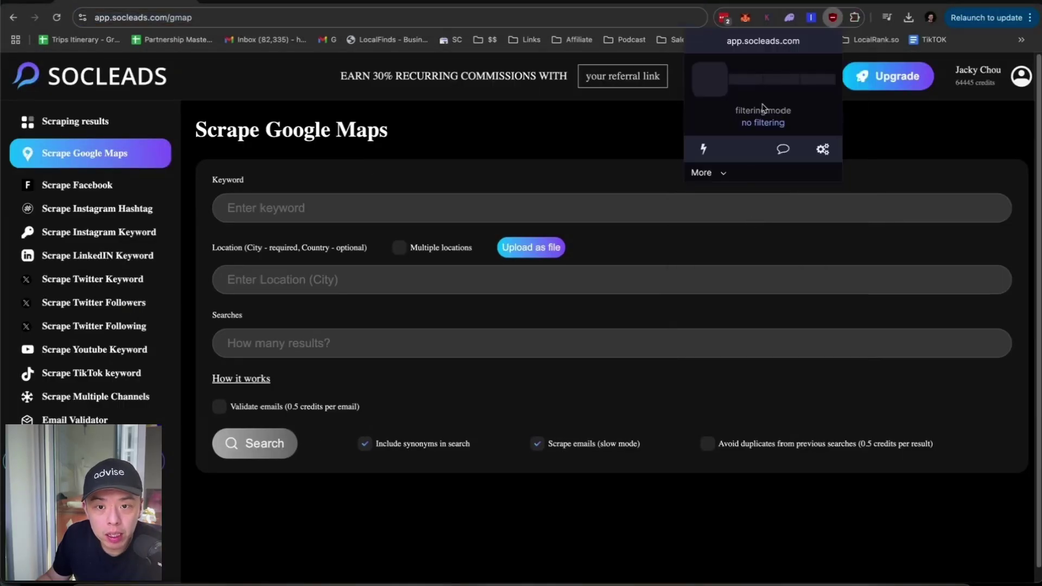
left_click(714, 171)
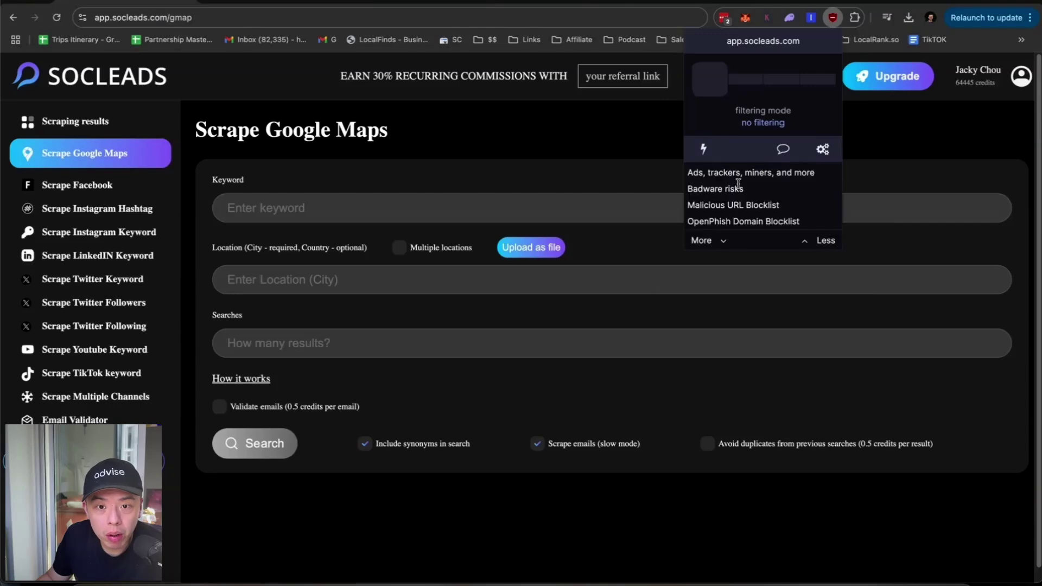
left_click(729, 239)
left_click(823, 150)
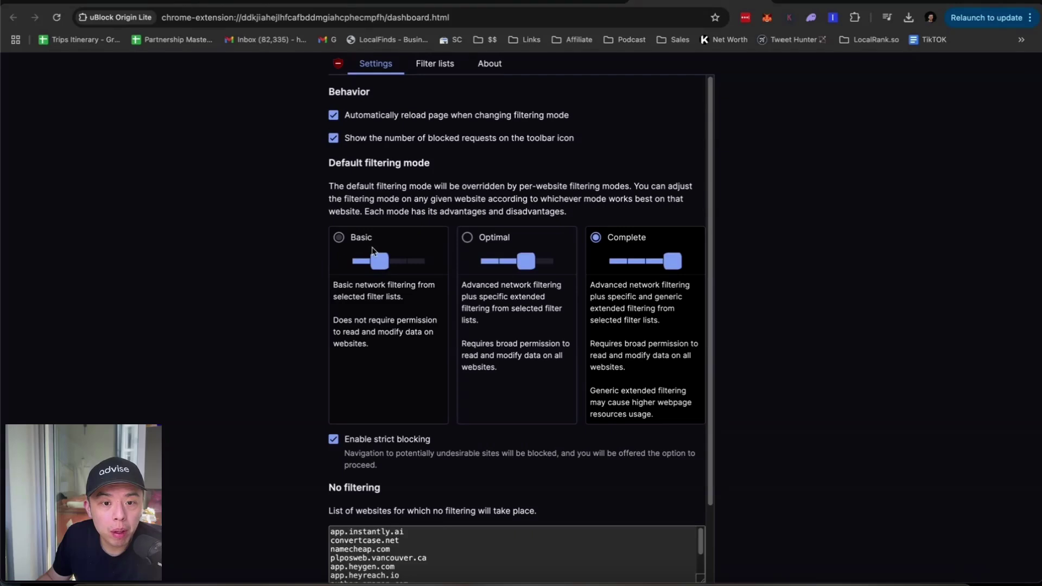
scroll(464, 301, "down", 3)
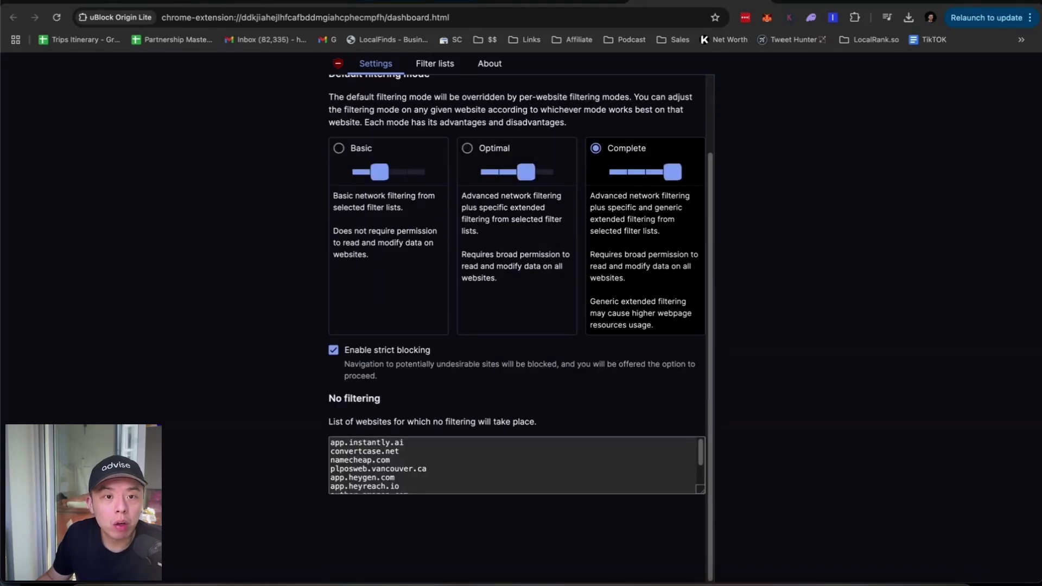
Add app.socleads.com to uBlock Origin Lite's No filtering list
left_click(152, 3)
left_click(155, 18)
double_click(130, 18)
left_click(196, 19)
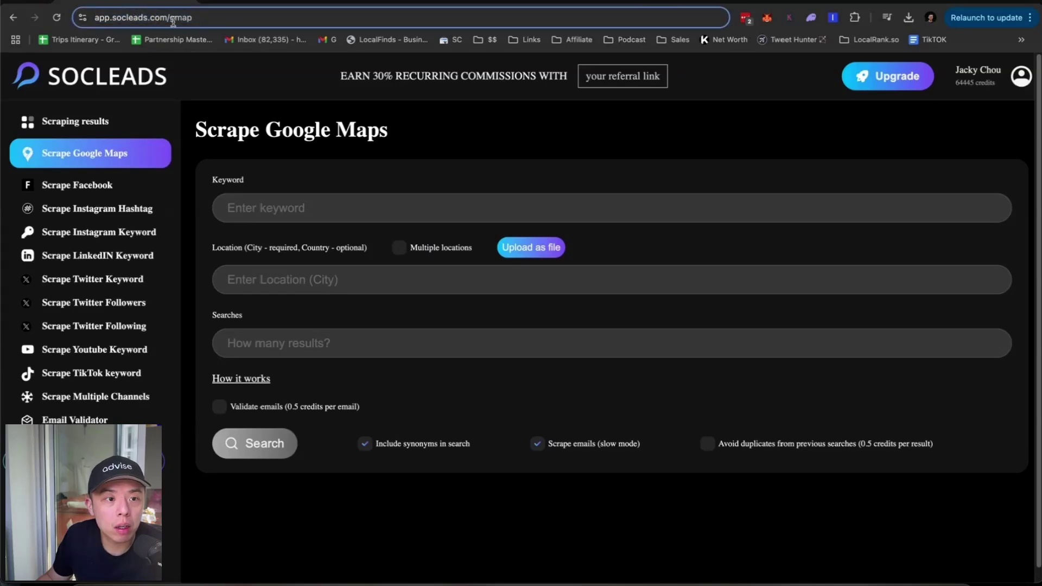
left_click(681, 5)
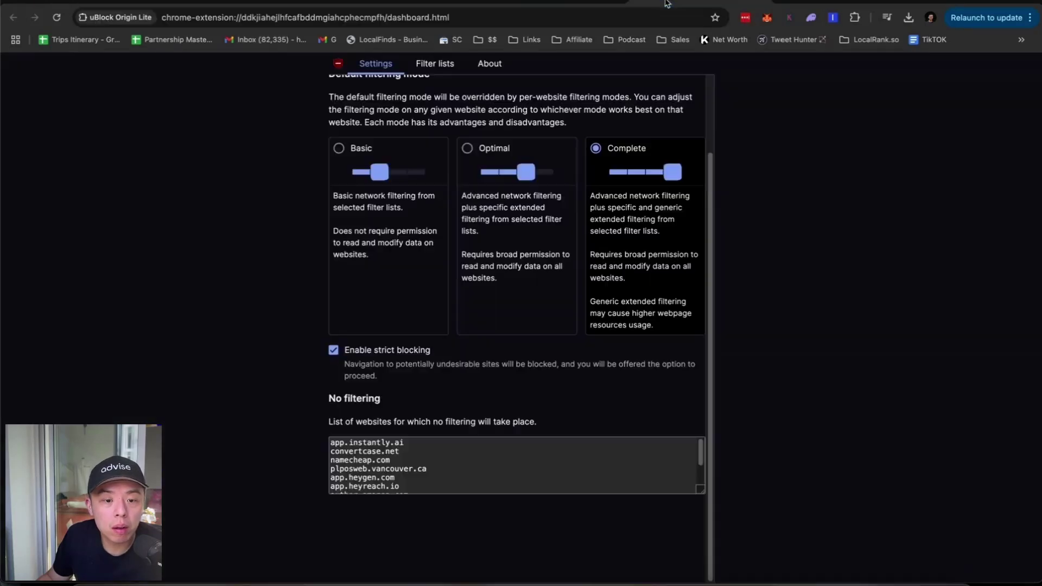
scroll(466, 472, "down", 1)
left_click(460, 477)
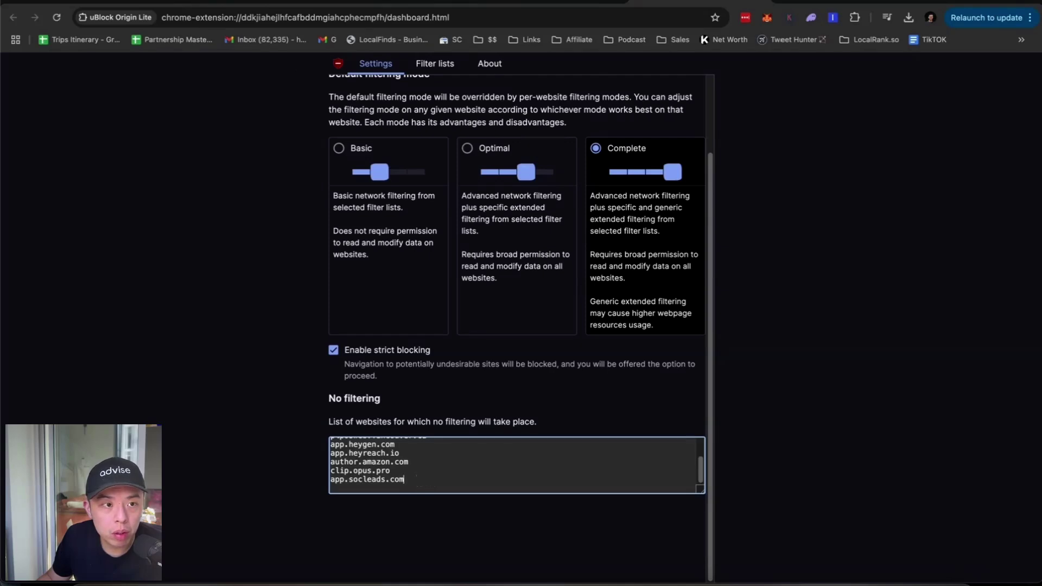
key("ctrl+shift+Tab")
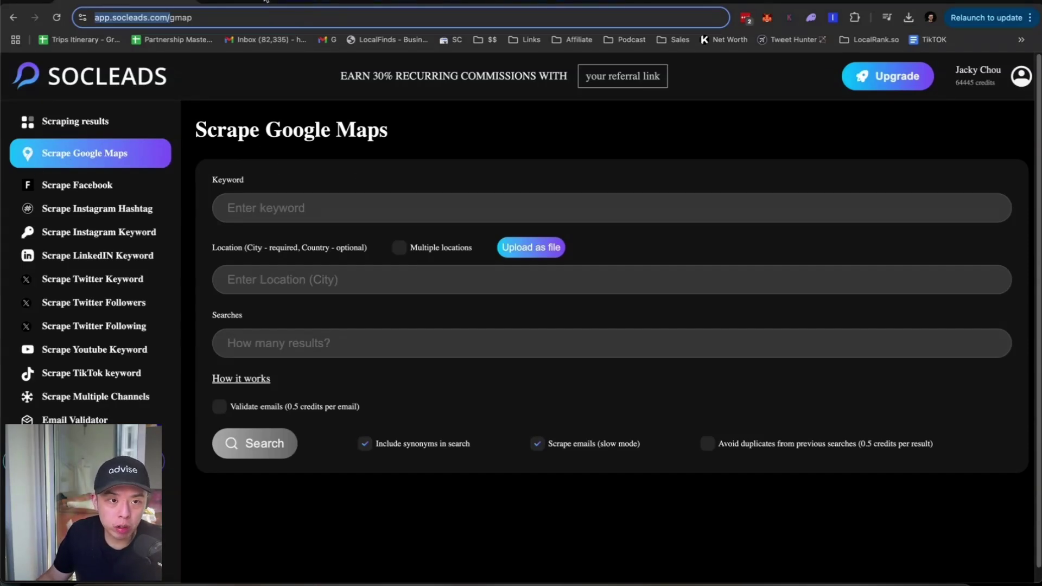
key("ctrl+shift+Tab")
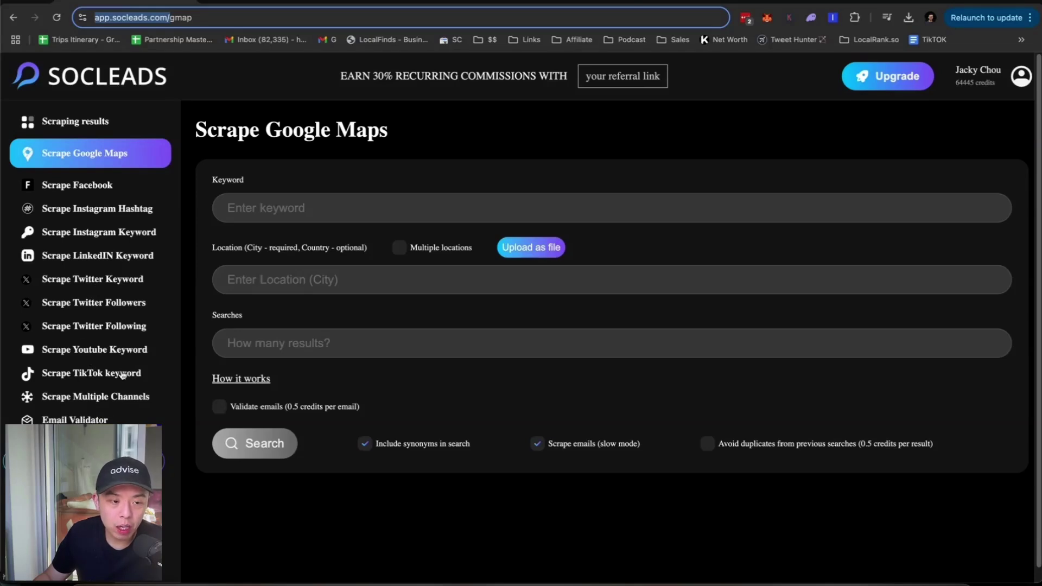
Set up a multichannel scrape for keyword 'local seo' with 10000 searches
left_click(132, 402)
left_click(350, 209)
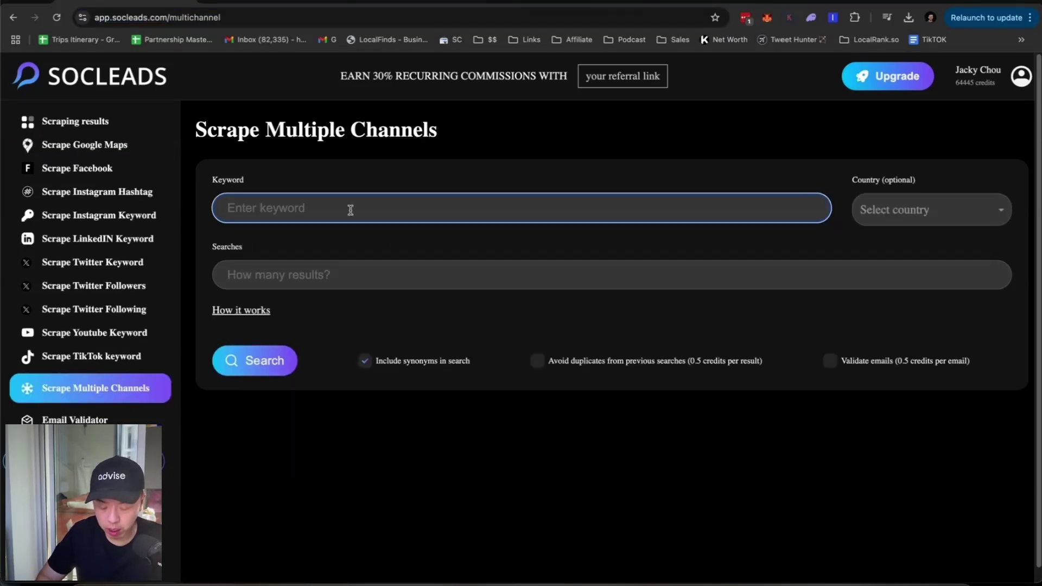
type("lcaol")
key("ctrl+a")
type("local seo")
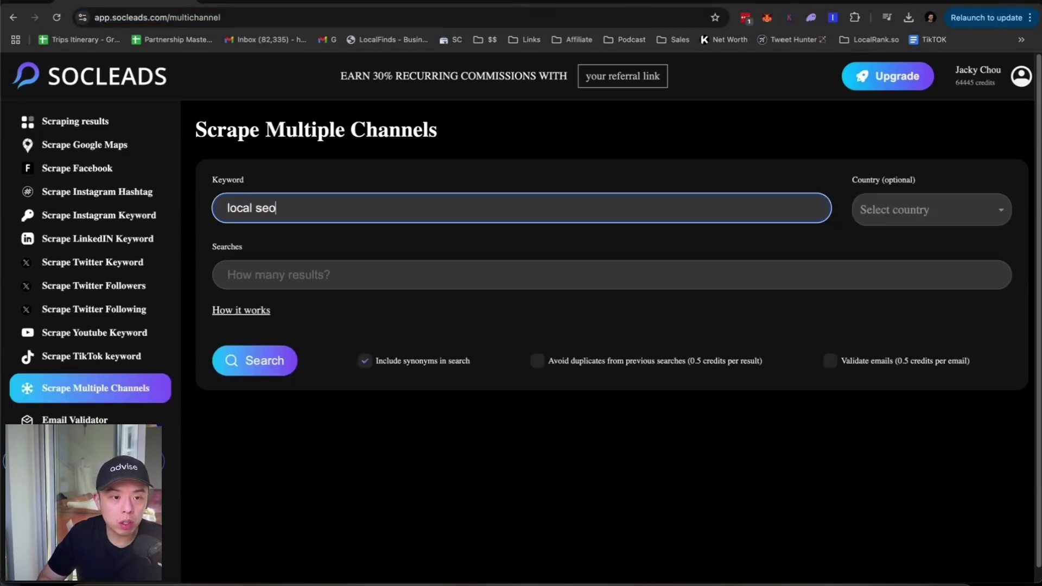
key("Tab")
key("Tab")
type("5")
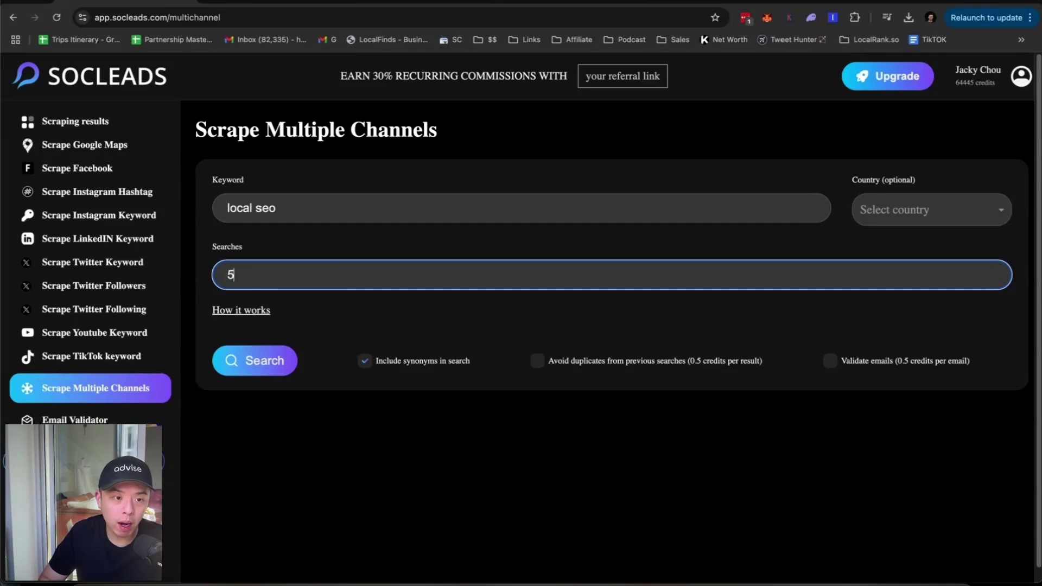
key("BackSpace")
type("10000")
key("Tab")
Exclude synonyms, avoid duplicates, and launch the scrape
left_click(503, 327)
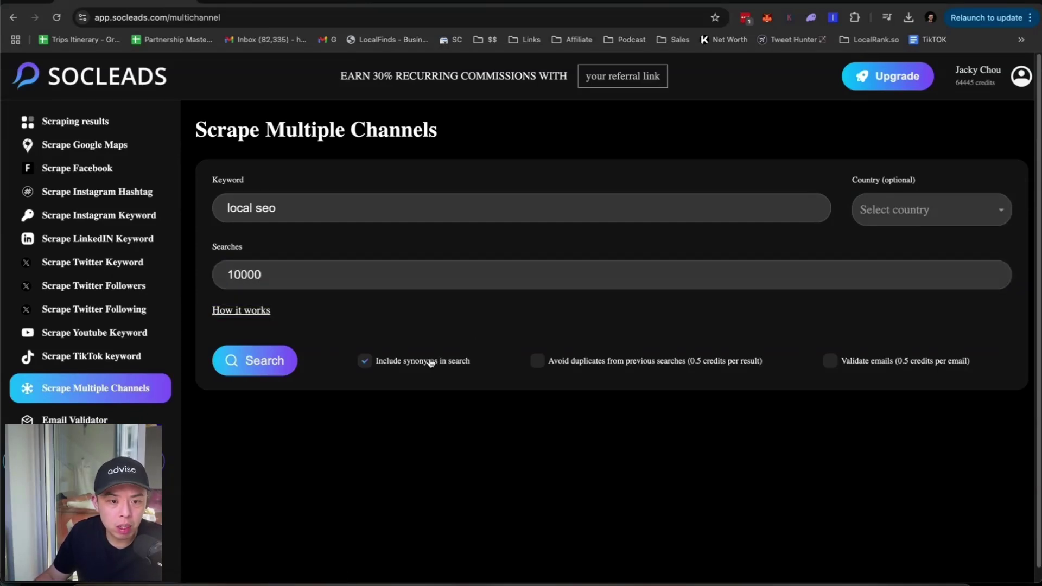
left_click(610, 369)
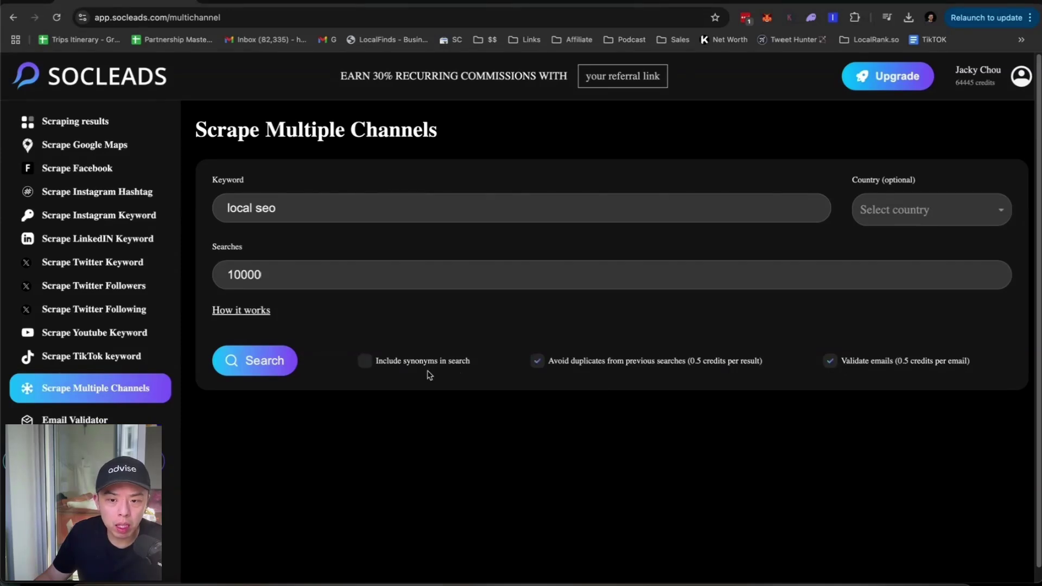
left_click(238, 360)
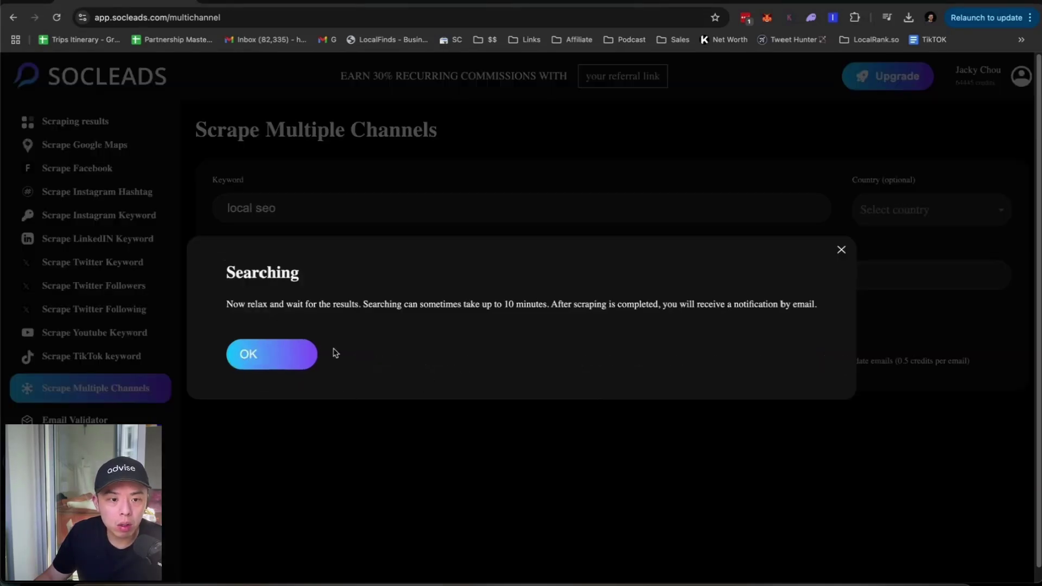
left_click(278, 353)
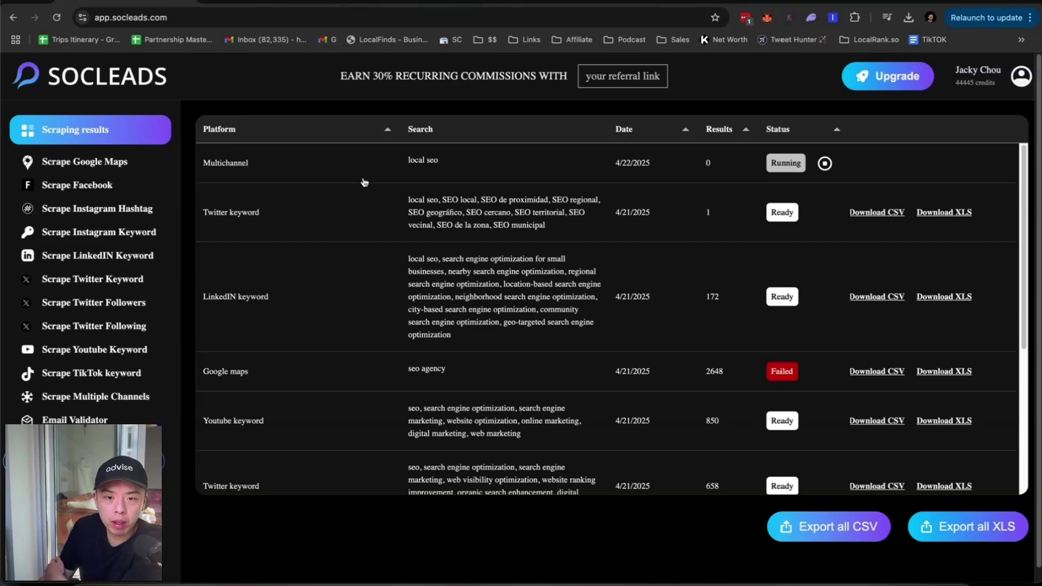
Scroll down the Scraping results table to review past scrapes
scroll(360, 214, "down", 5)
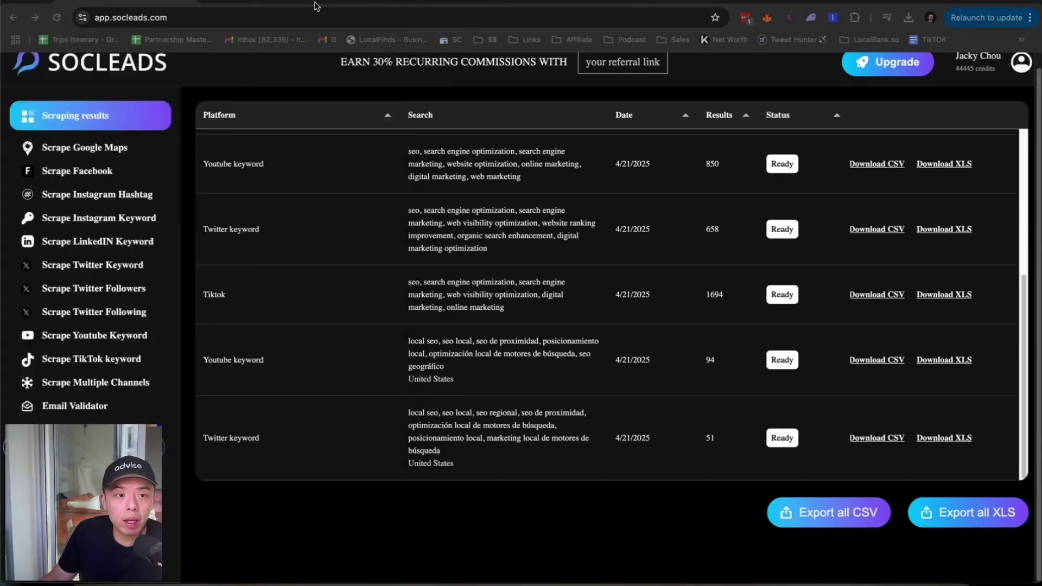
Download the lobstr.io Twitter Search Results Scraper results as a CSV
left_click(318, 4)
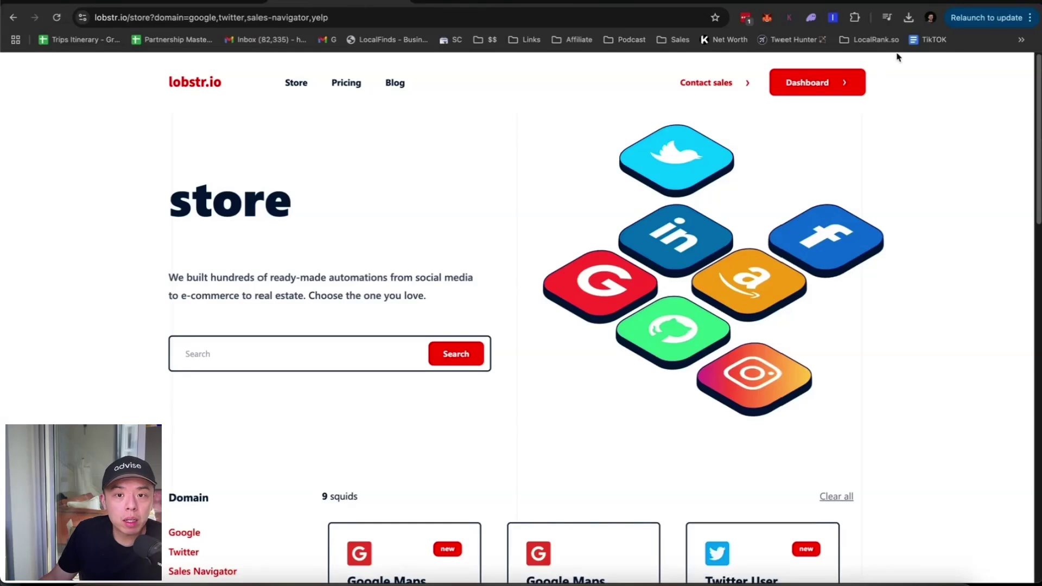
left_click(819, 87)
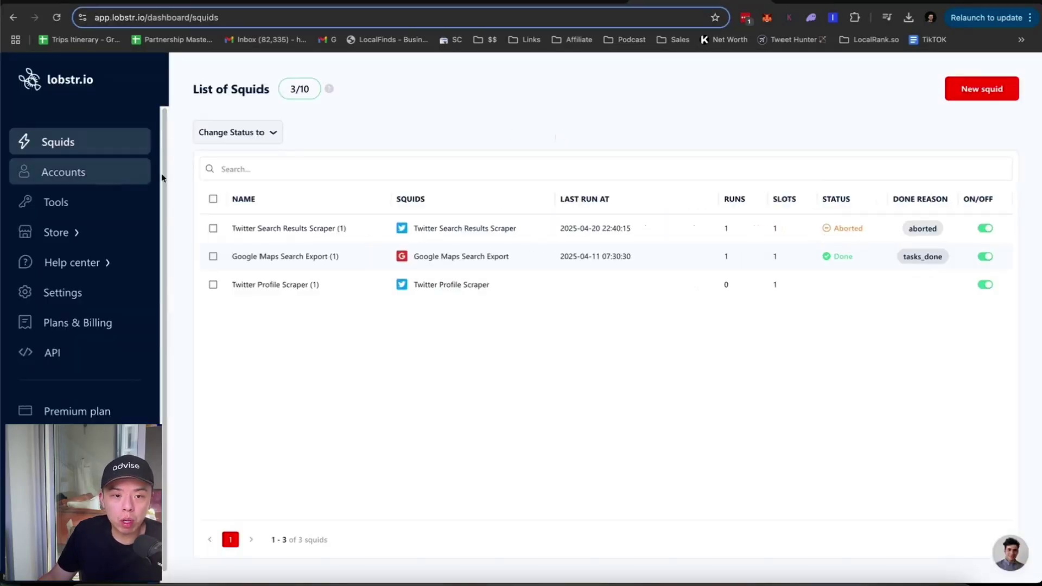
left_click(277, 236)
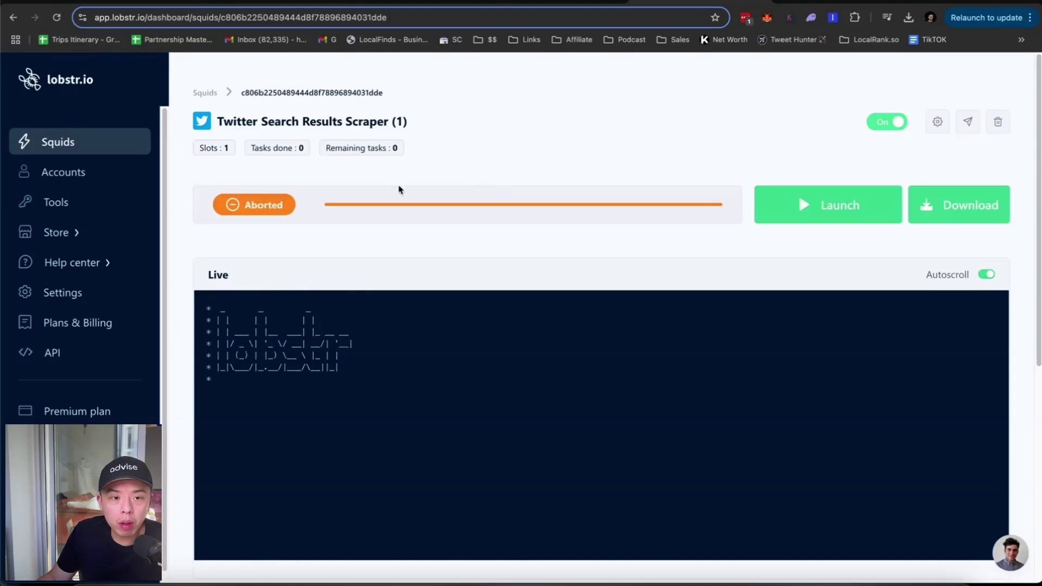
left_click(946, 133)
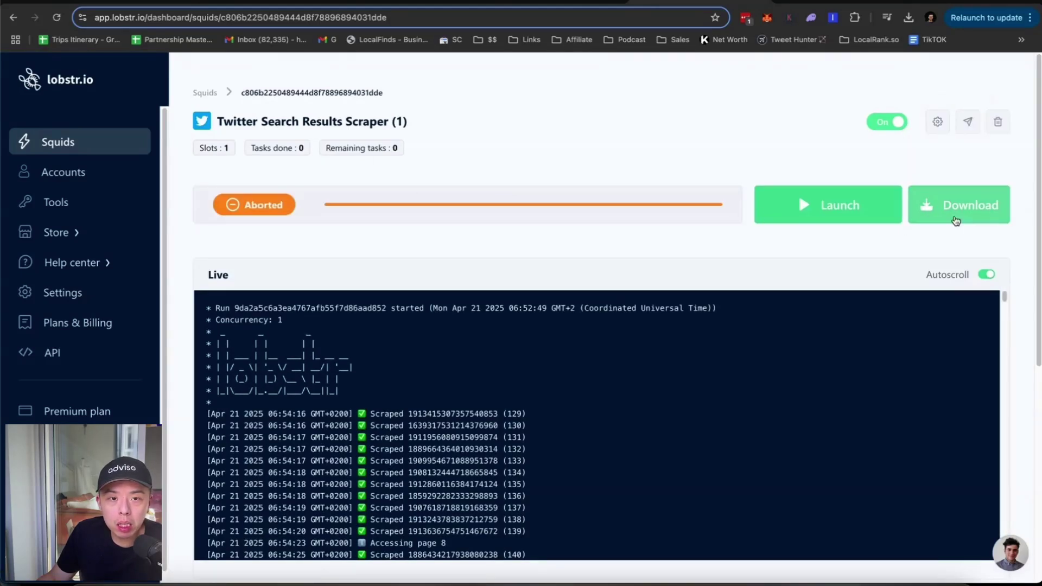
left_click(955, 220)
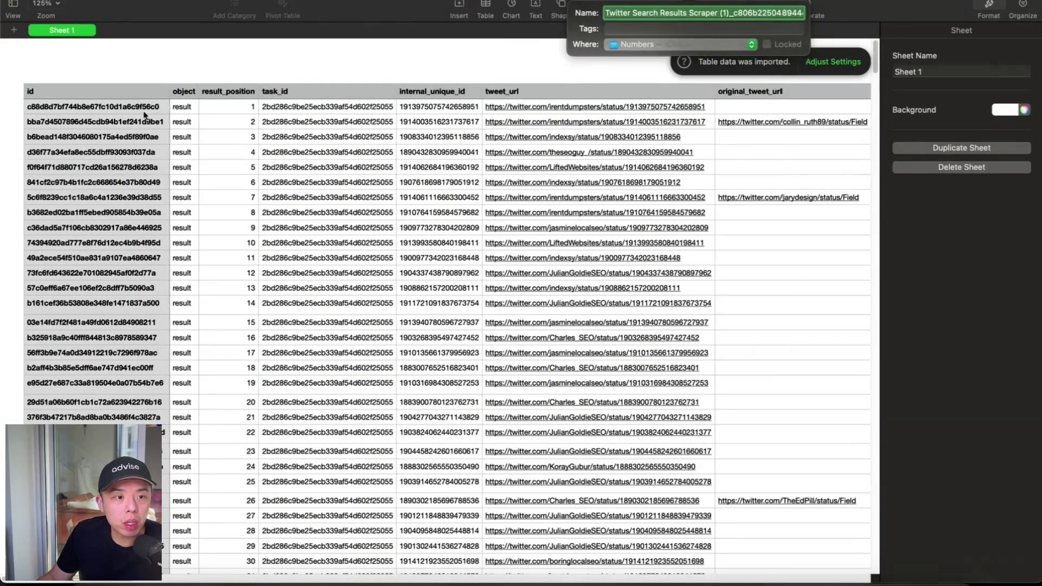
Select the id column from A2 to the last row, counting 573 ids
left_click(145, 115)
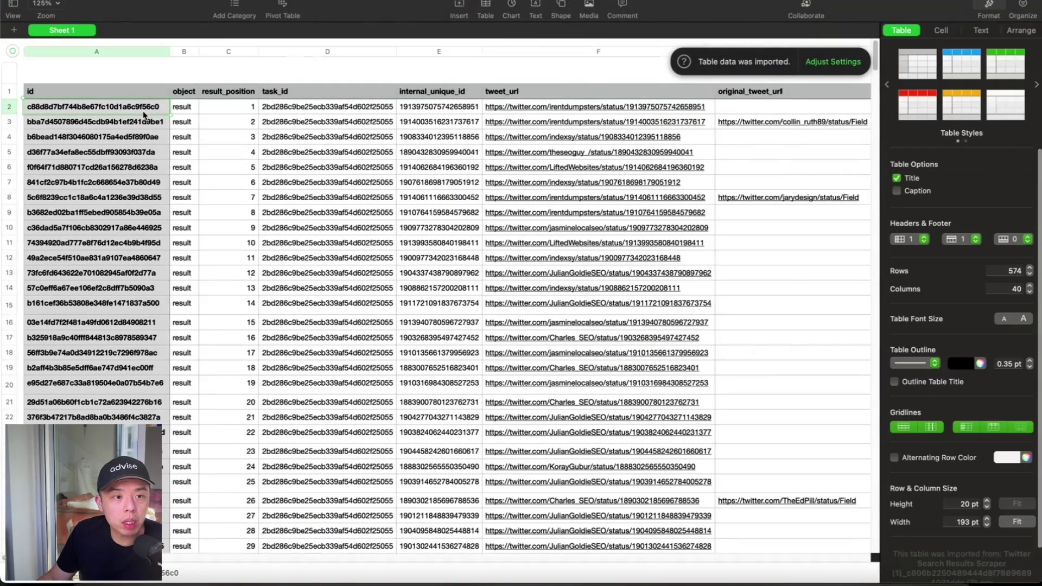
key("super+shift+Down")
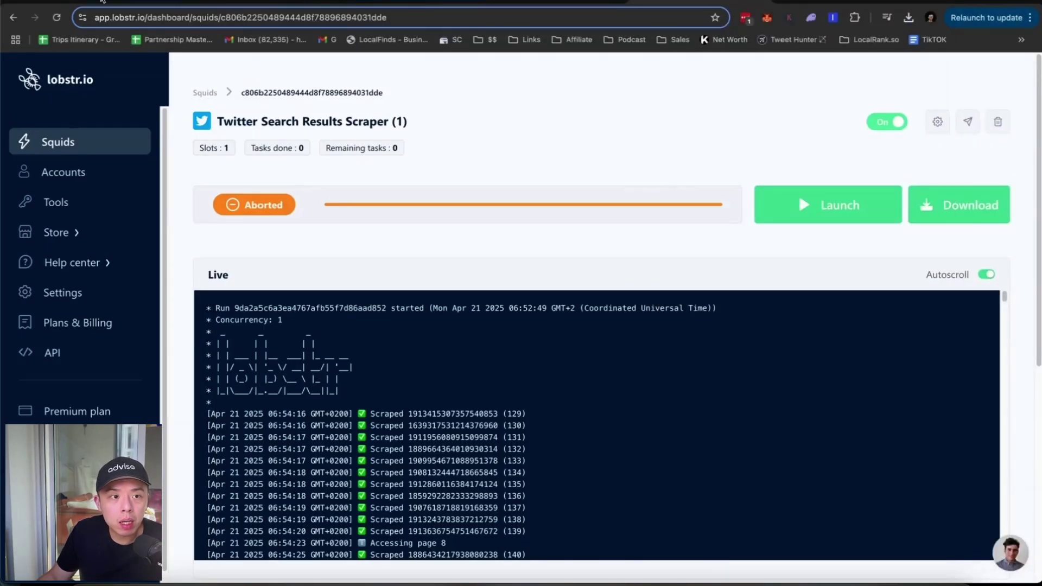
Open lobstr.io's Accounts page showing the one synchronized Twitter account
left_click(413, 2)
left_click(648, 2)
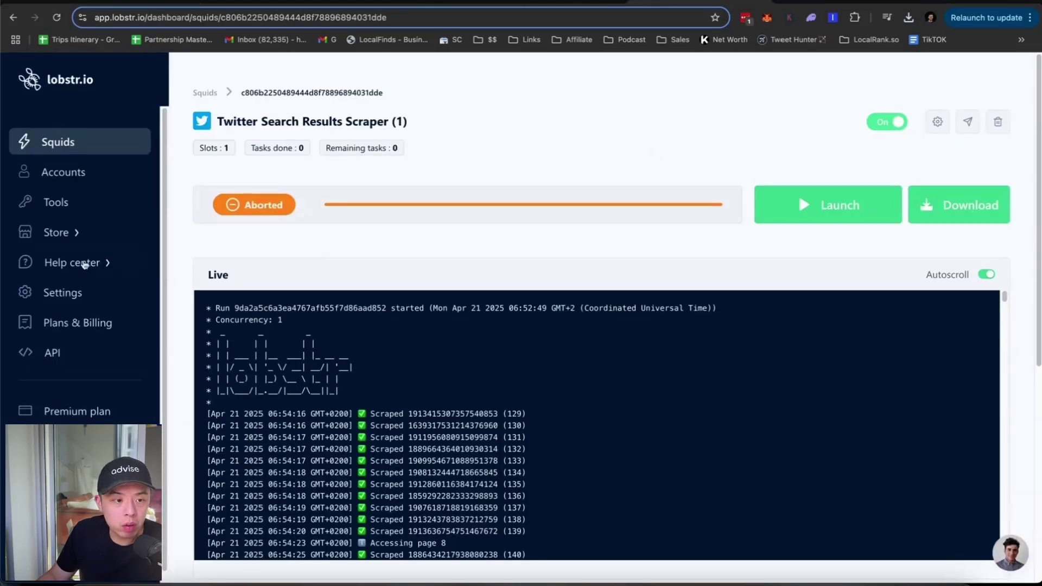
left_click(81, 173)
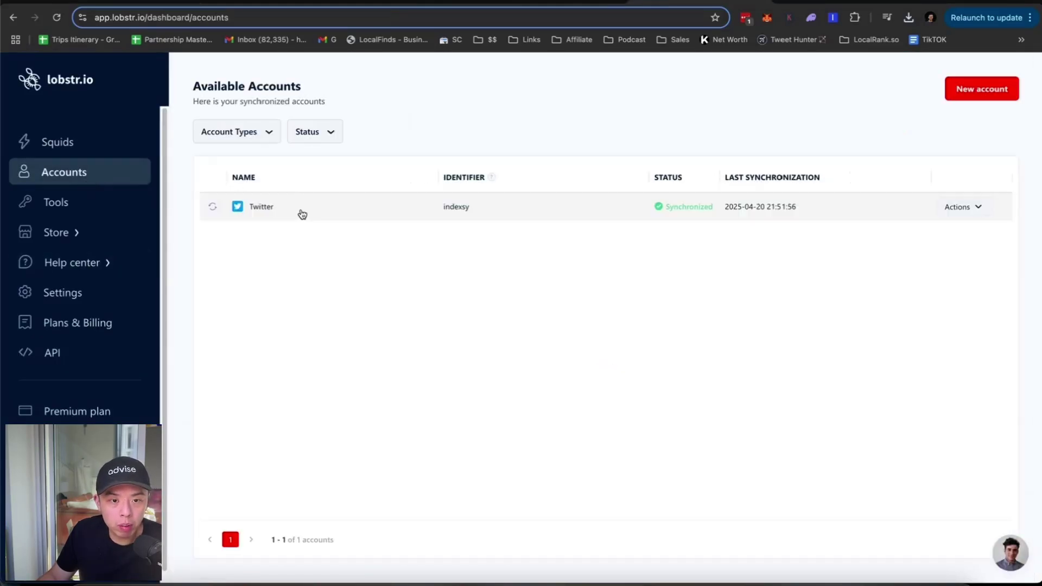
Download the 1694-row Tiktok keyword results from SocLeads as a CSV
left_click(164, 3)
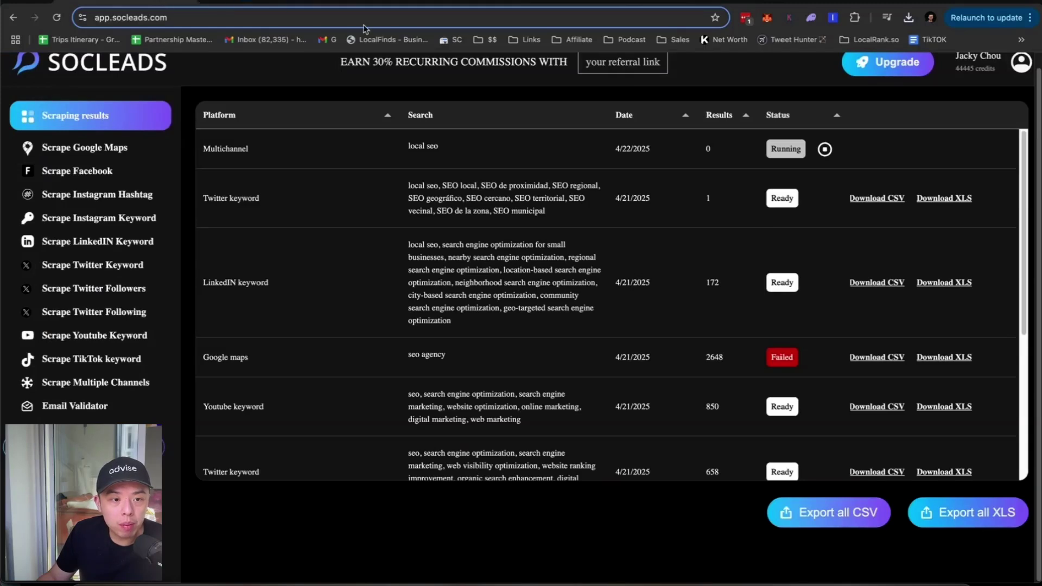
scroll(402, 268, "down", 5)
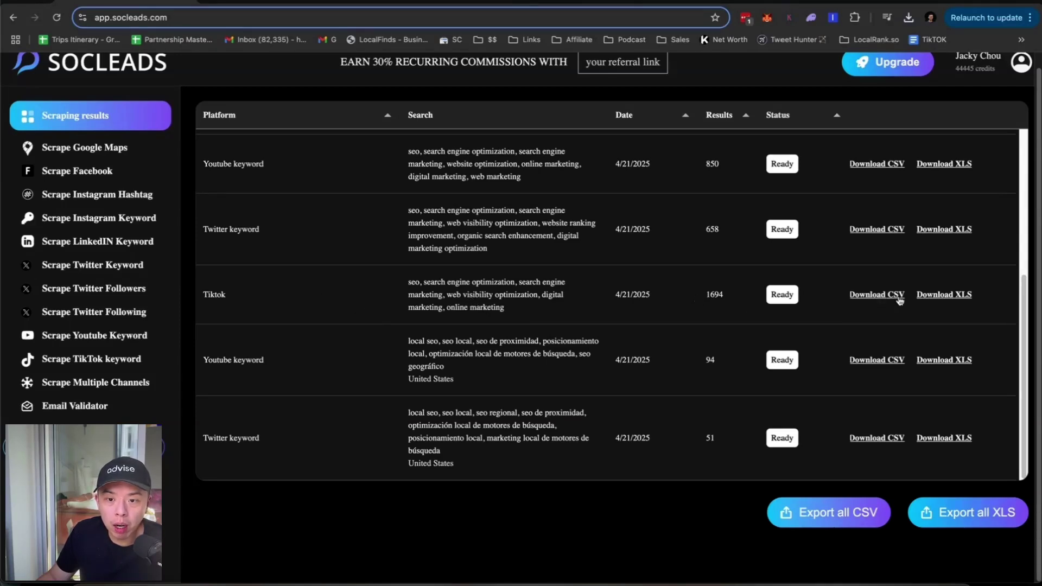
left_click(893, 296)
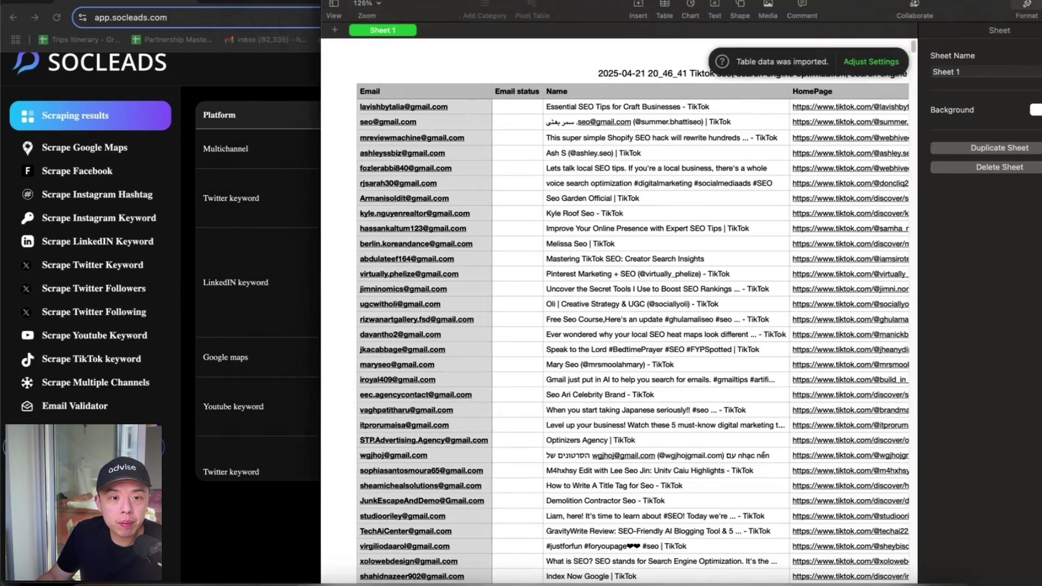
Scan the TikTok sheet's columns and check one creator's HomePage profile link
scroll(601, 135, "right", 4)
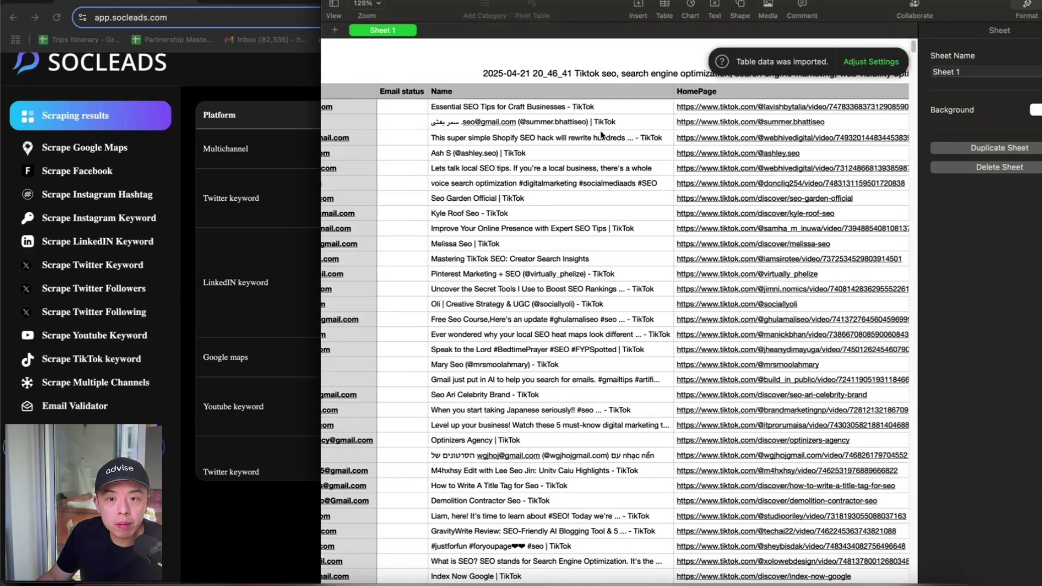
scroll(600, 135, "left", 4)
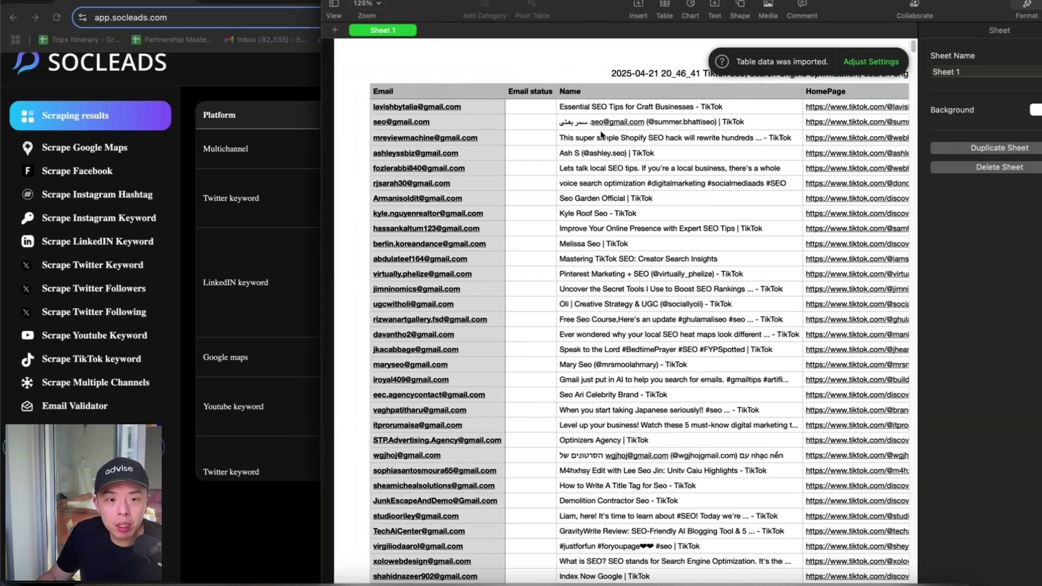
left_click(820, 160)
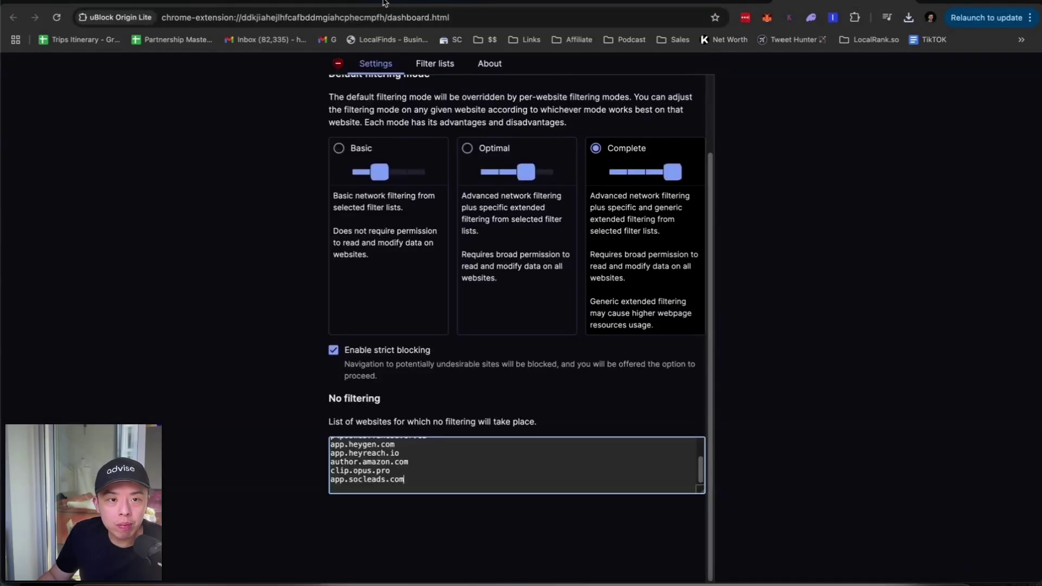
left_click(606, 4)
left_click(661, 5)
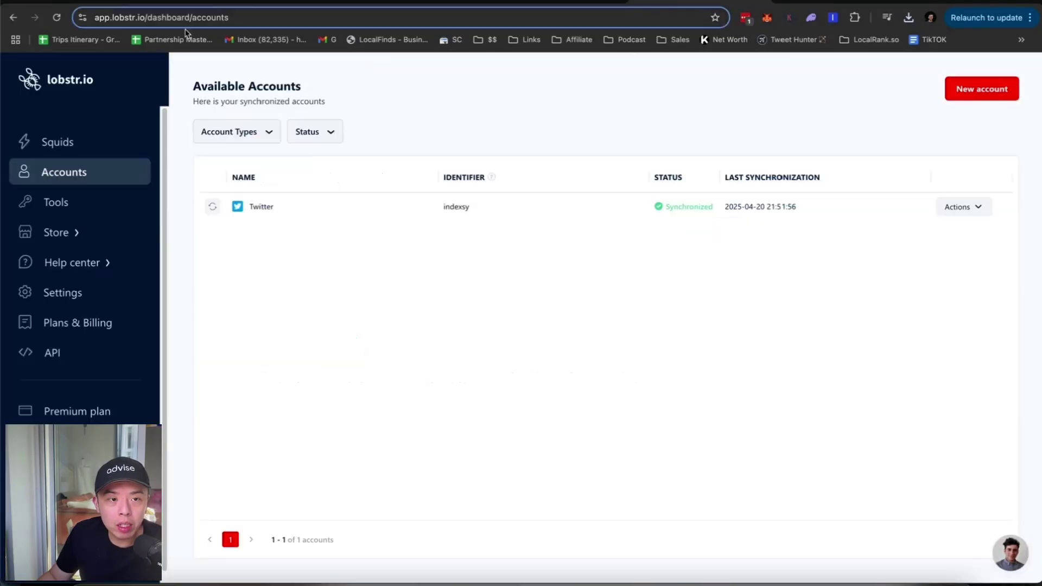
Review the SocLeads scraping results list and bring up the blank Scrape Google Maps form
left_click(156, 2)
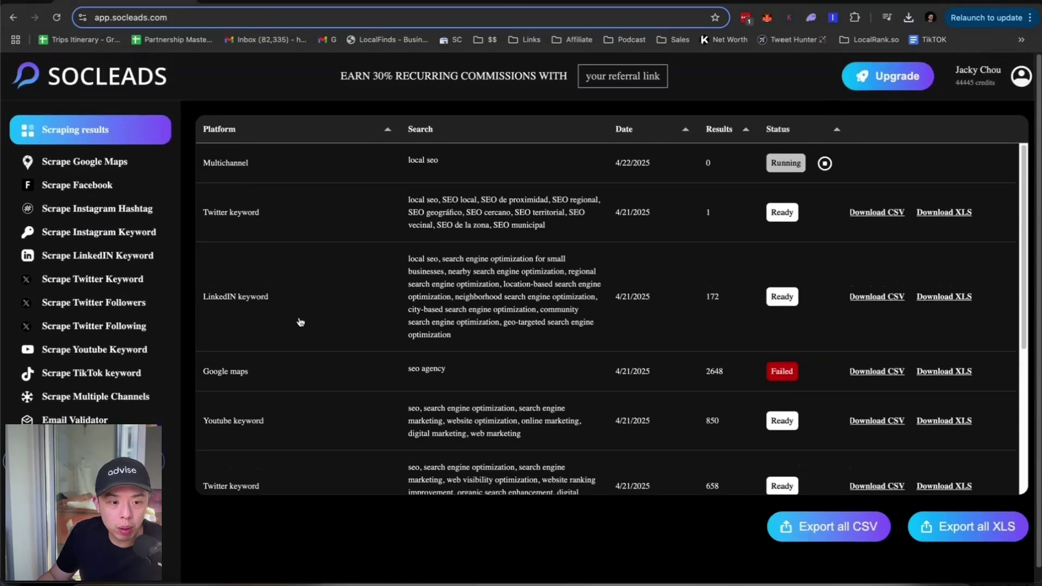
scroll(310, 353, "down", 3)
scroll(314, 381, "down", 1)
scroll(423, 370, "down", 2)
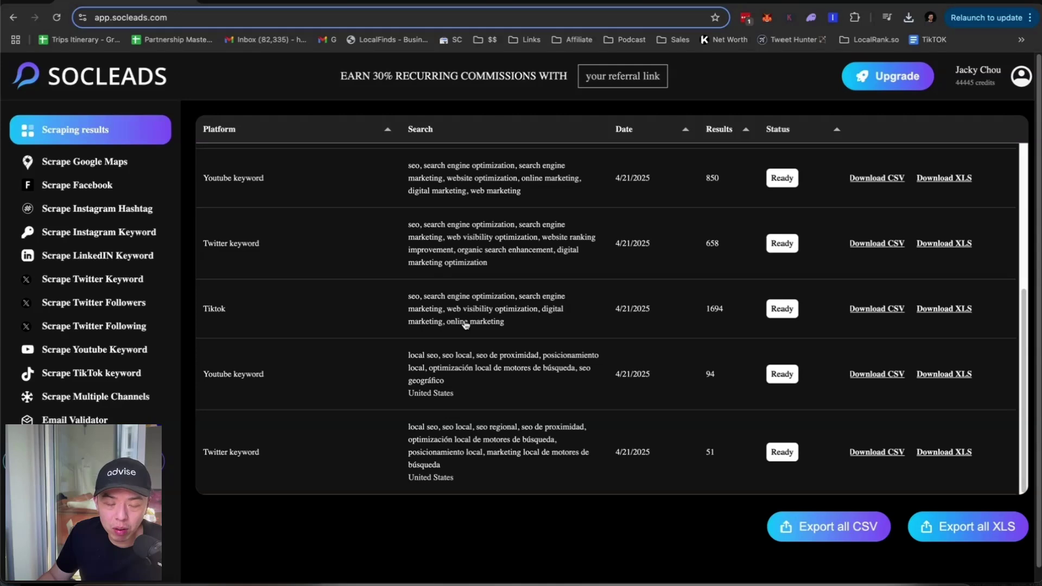
scroll(693, 312, "up", 8)
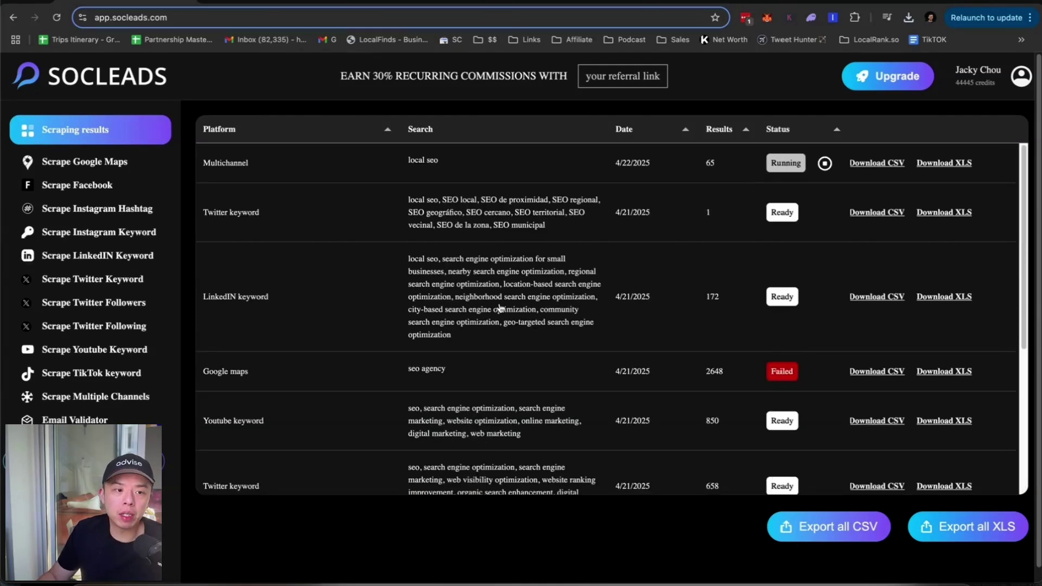
left_click(33, 172)
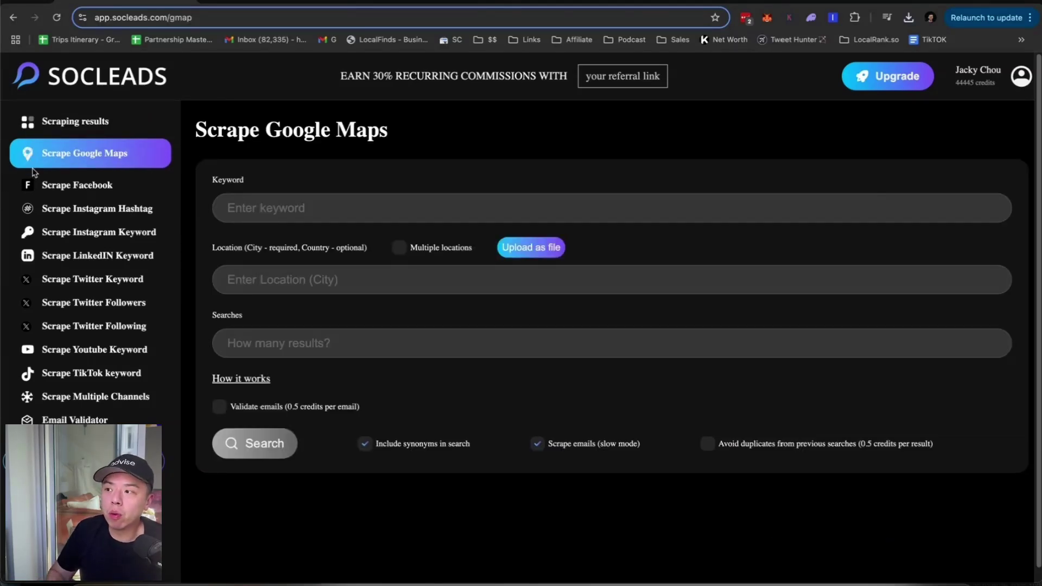
Open SocLeads's How it works guide and read its Google Maps Scraper section and pros-and-cons table
left_click(442, 209)
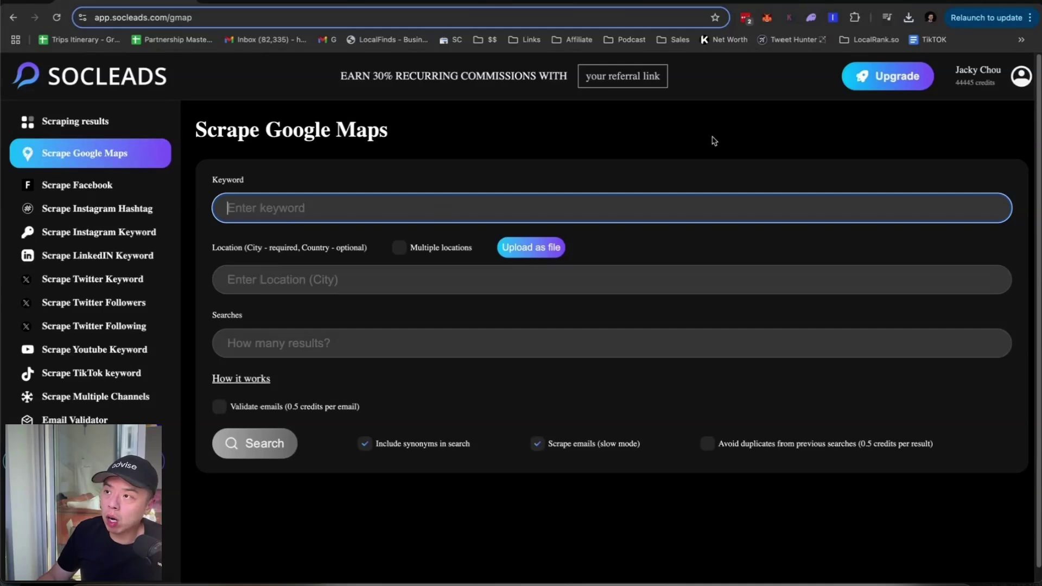
key("super+Tab")
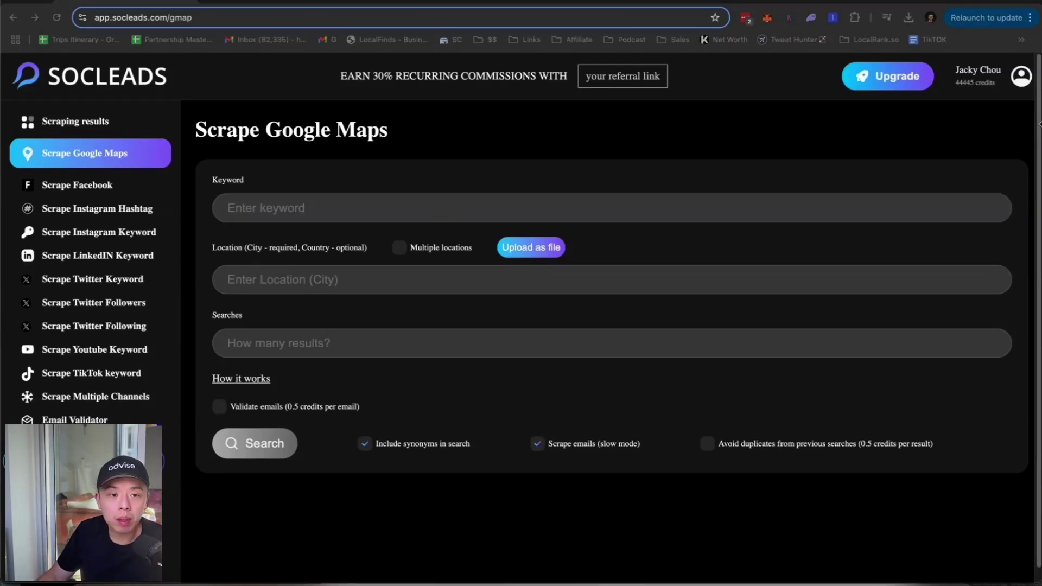
left_click(249, 380)
scroll(471, 321, "down", 7)
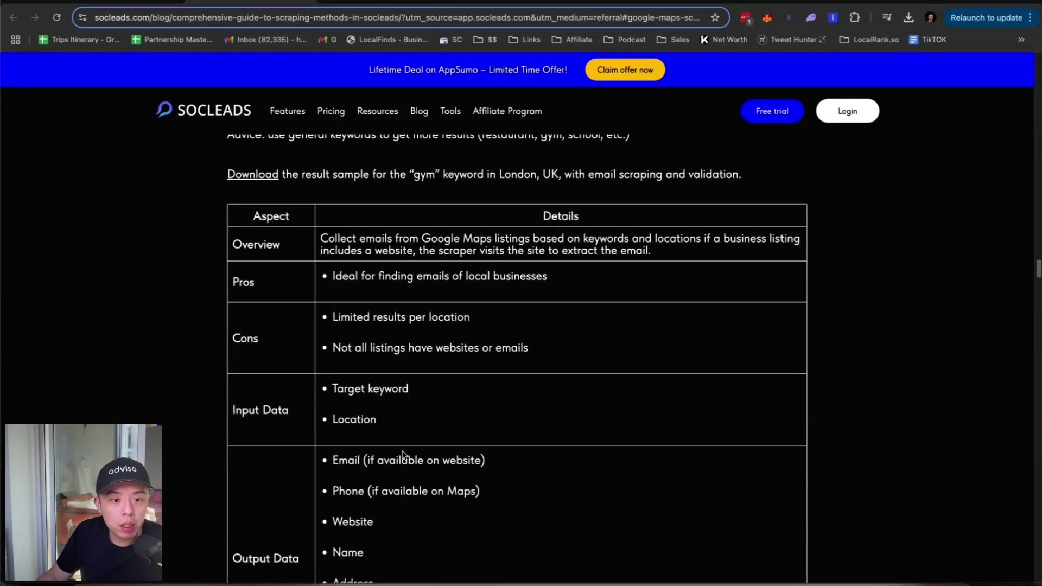
scroll(403, 456, "down", 8)
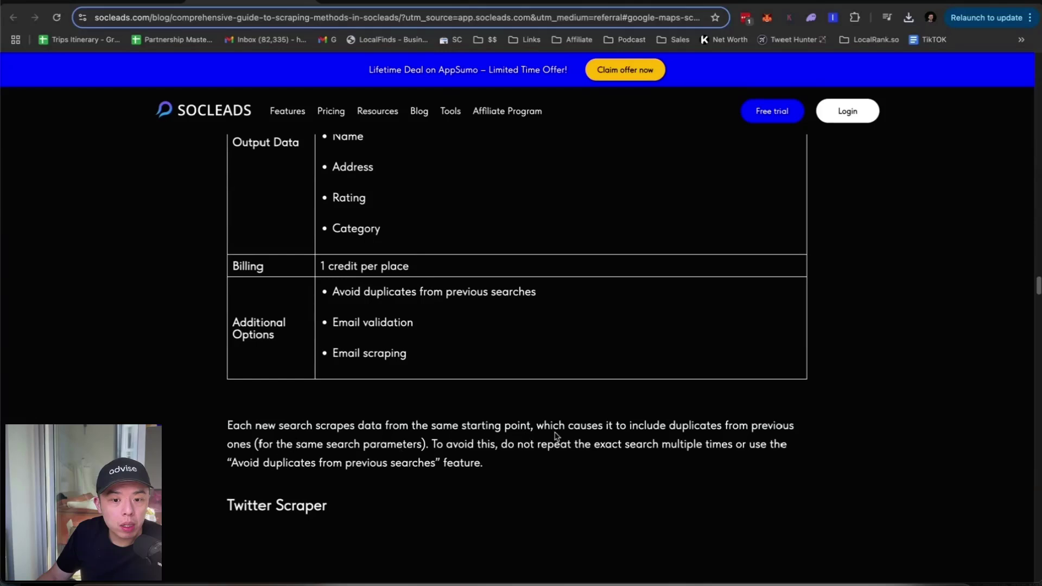
scroll(339, 458, "up", 6)
scroll(322, 316, "up", 4)
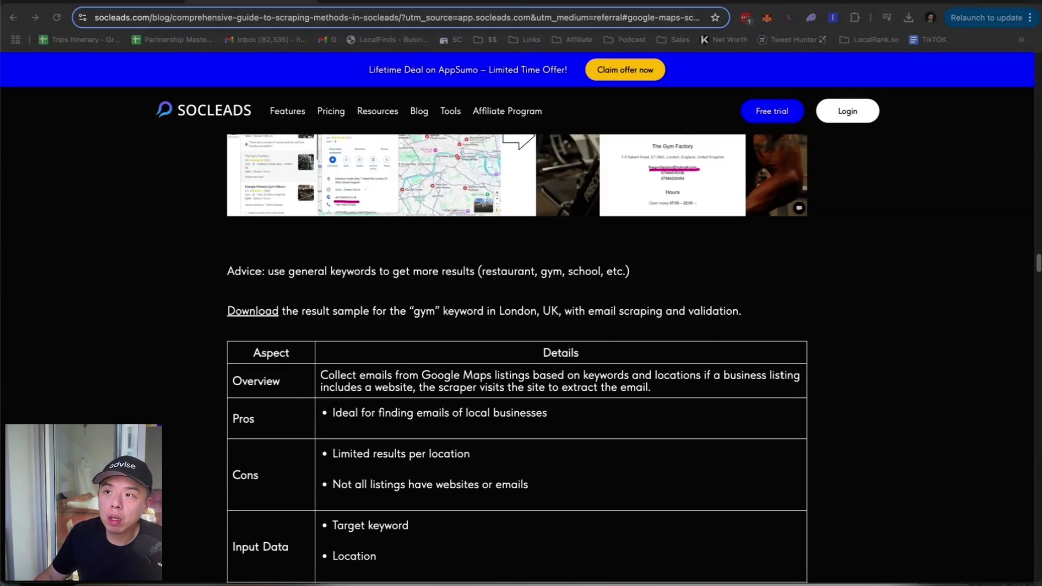
Check the AppSumo and SocLeads redemption tabs, then review lobstr.io's subscription plans from the Google Maps Search Export squid
key("ctrl+Tab")
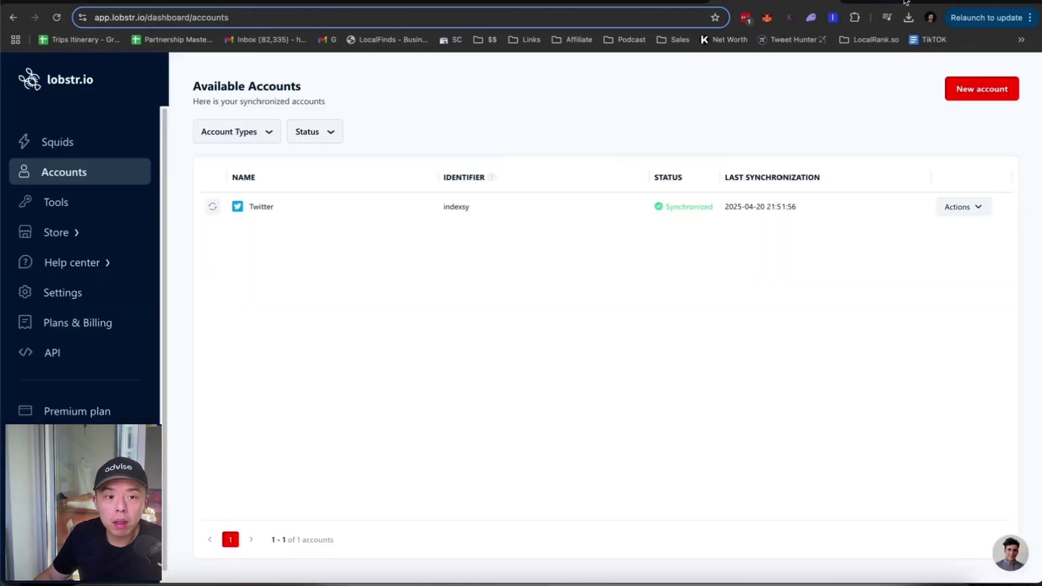
left_click(539, 3)
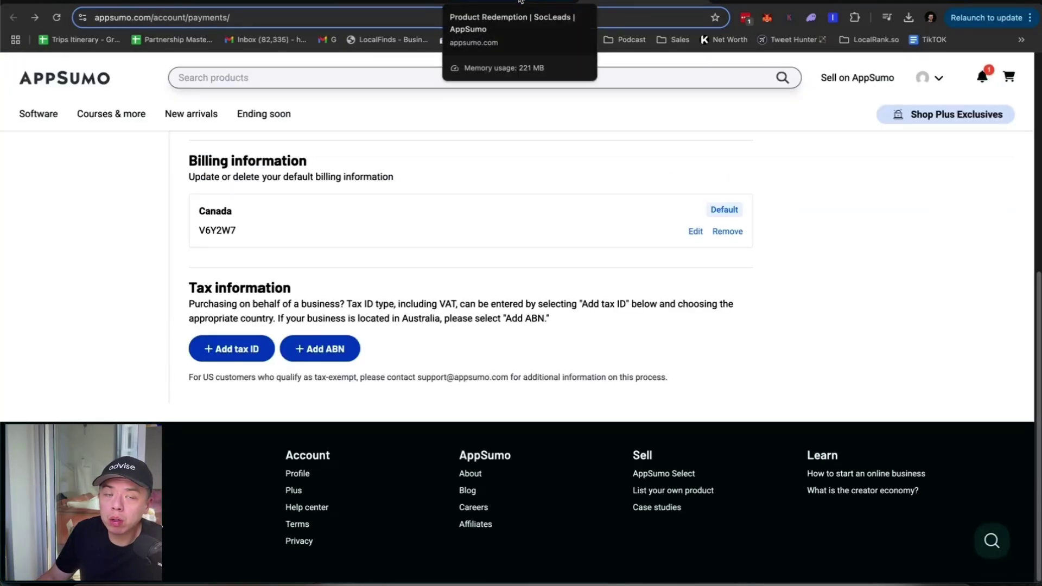
left_click(520, 4)
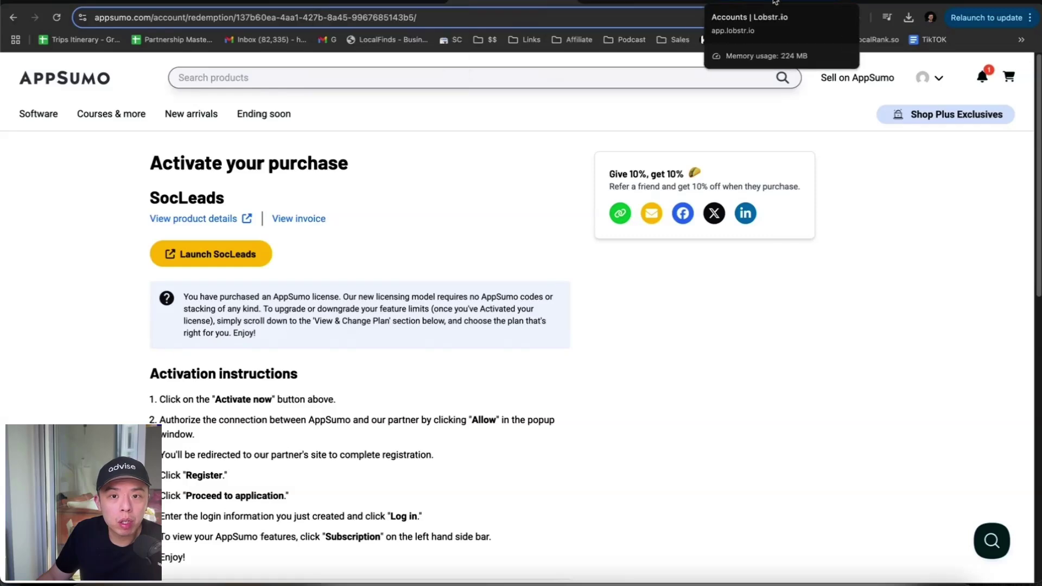
left_click(727, 3)
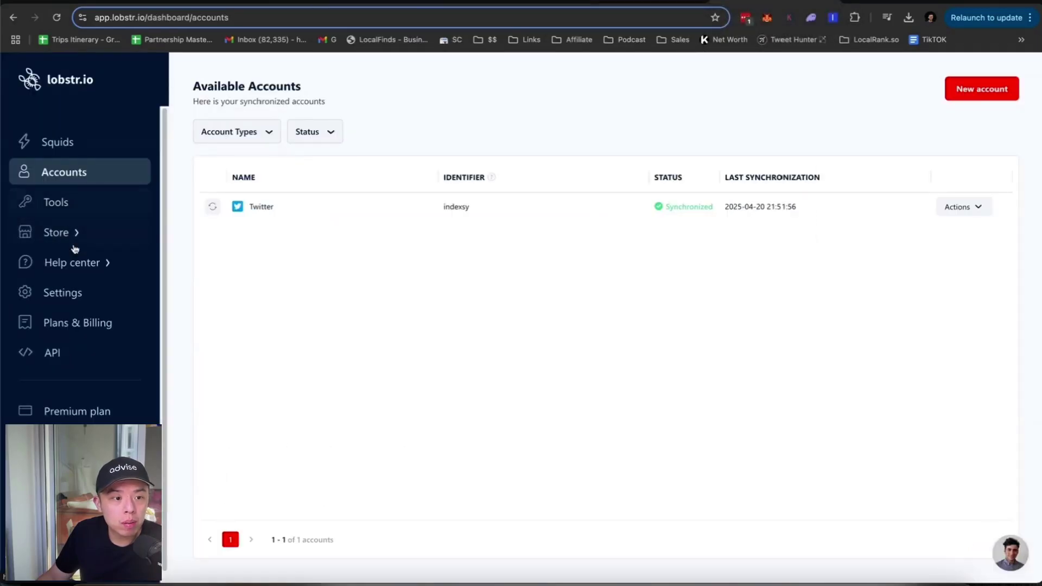
left_click(82, 153)
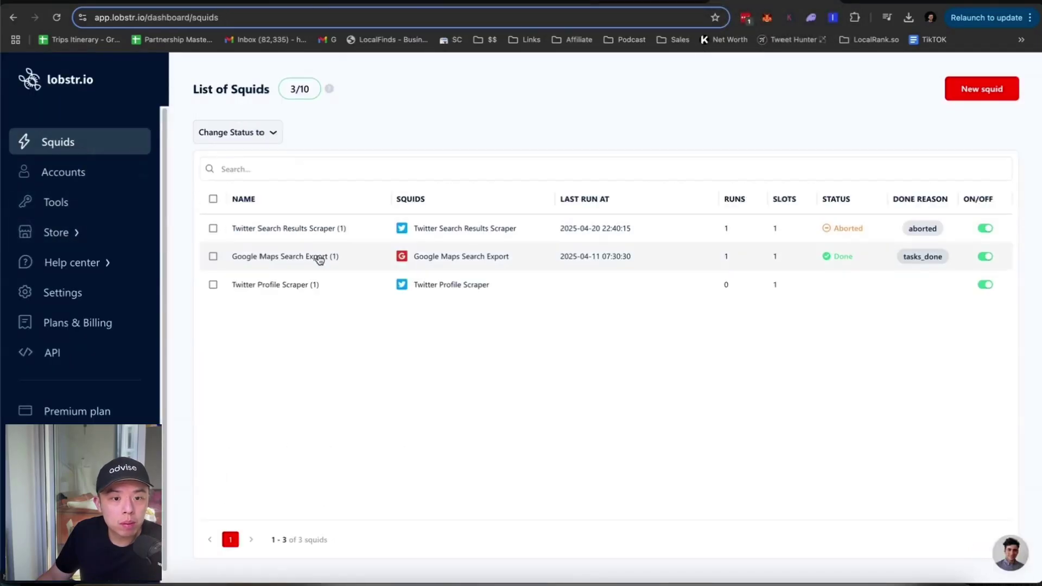
left_click(319, 260)
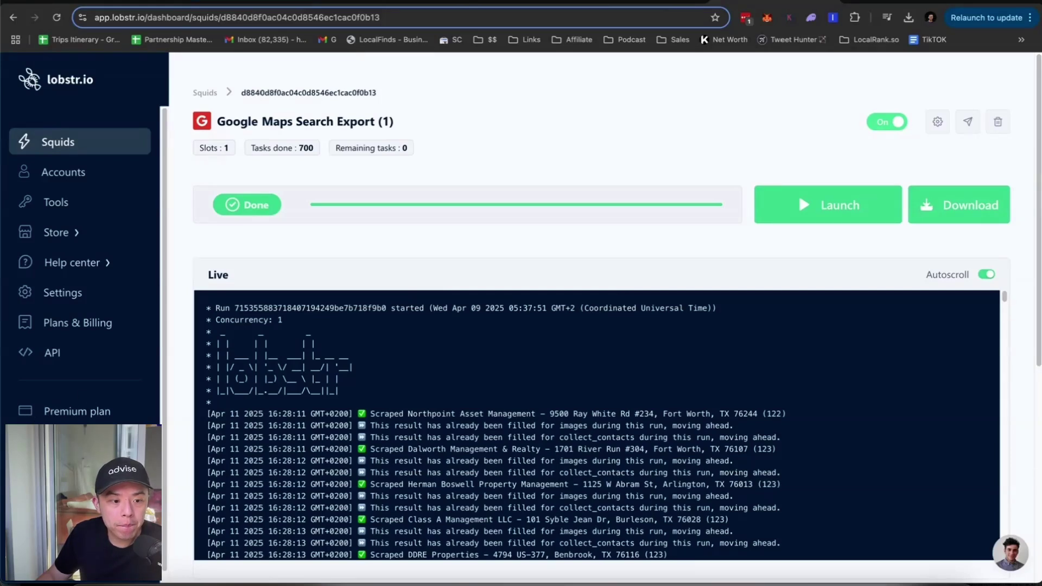
left_click(109, 411)
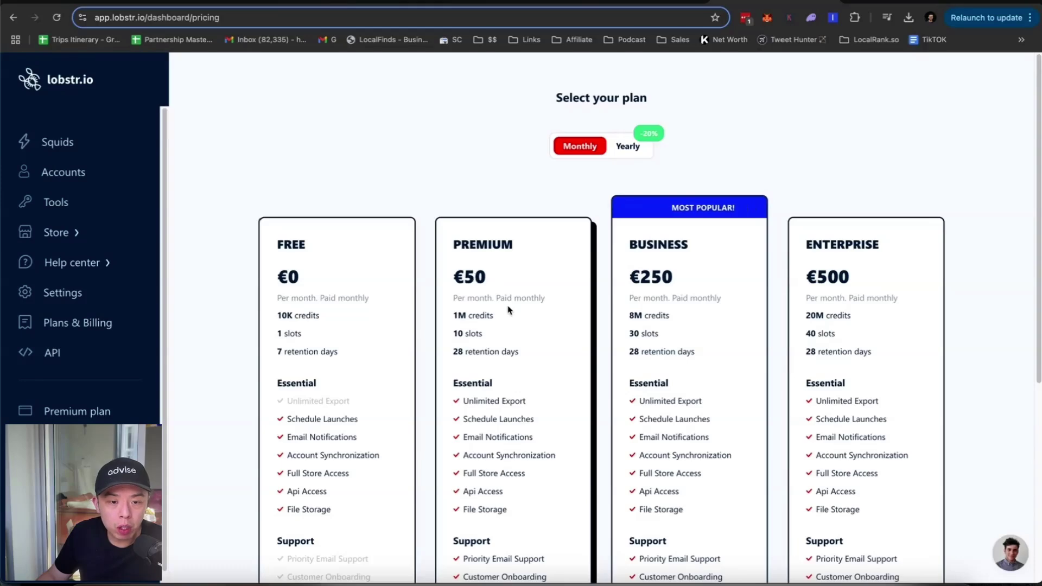
scroll(457, 330, "down", 4)
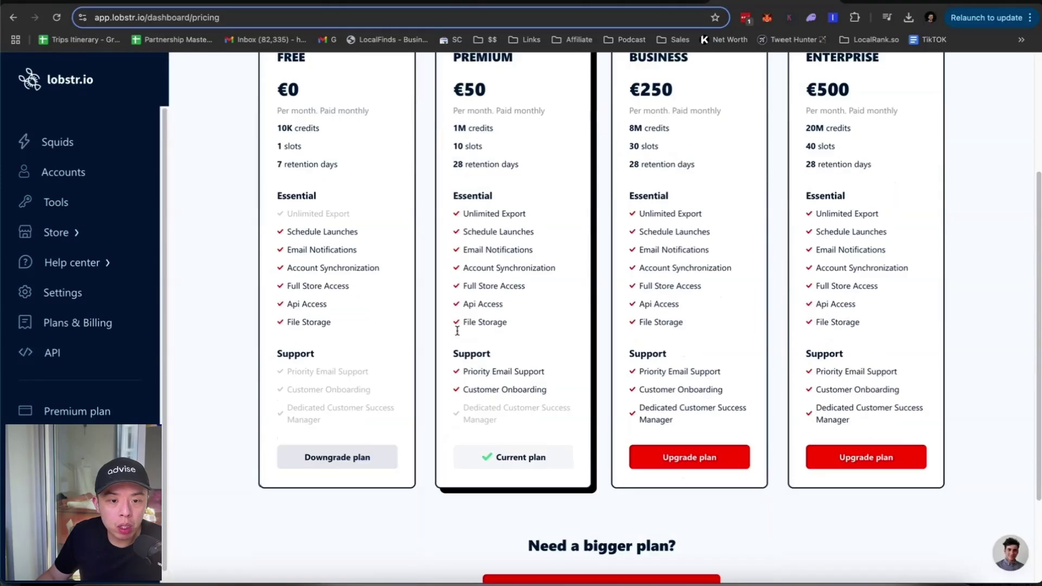
scroll(351, 358, "up", 3)
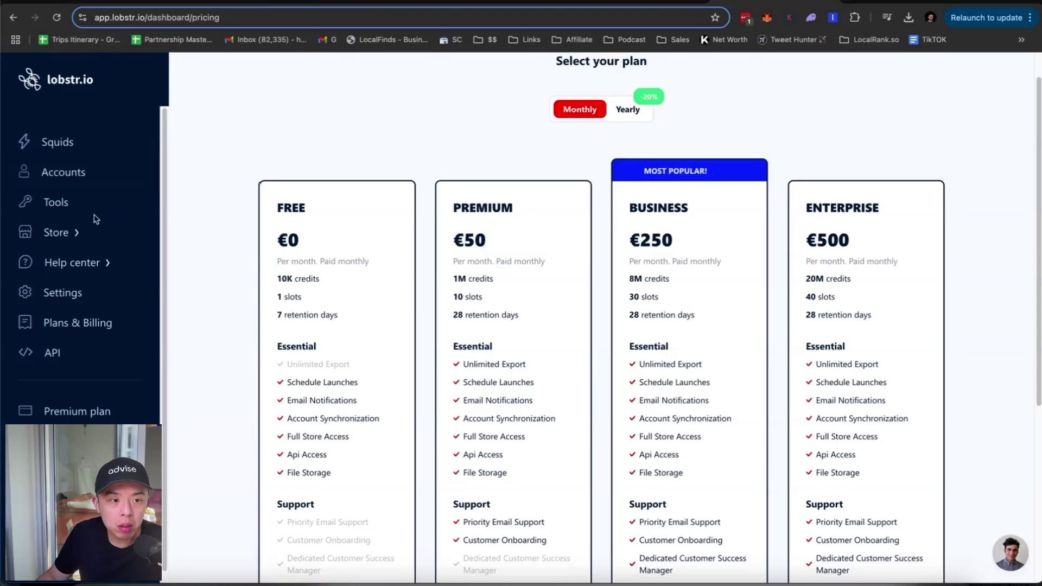
Open the Google Maps Search Export squid's task settings with Use params turned on
left_click(76, 142)
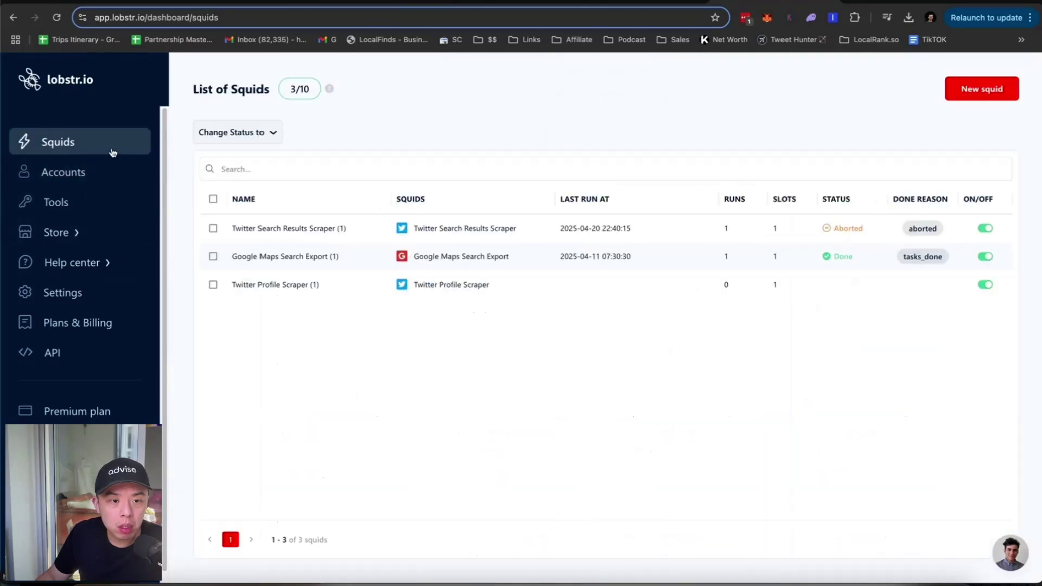
left_click(323, 259)
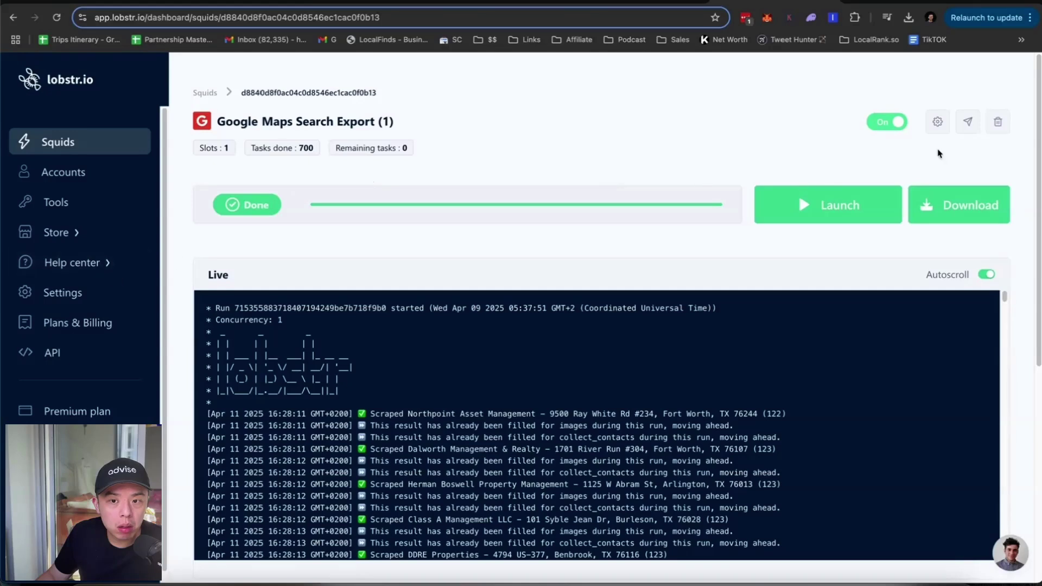
left_click(938, 122)
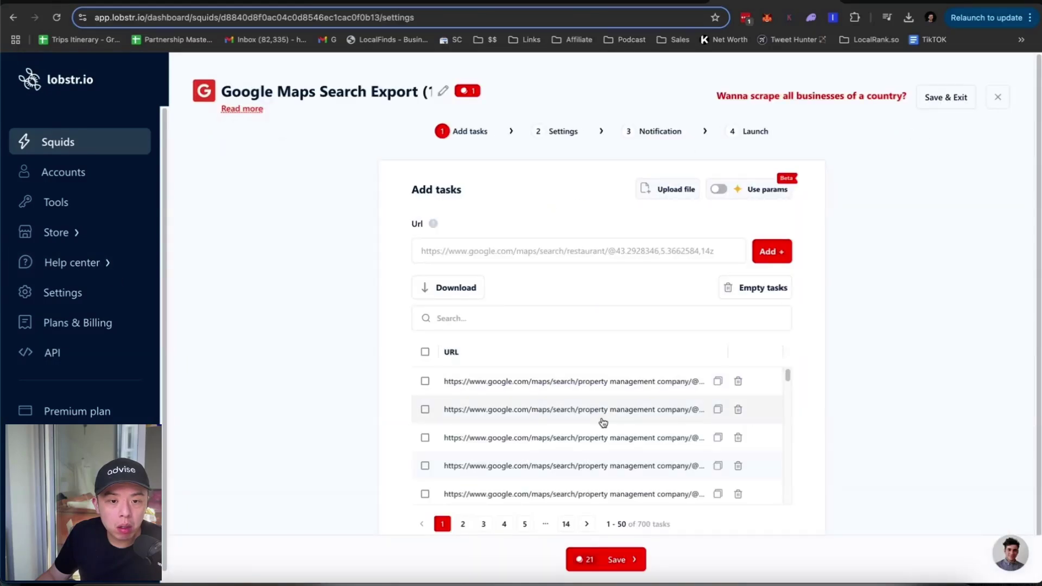
left_click(719, 189)
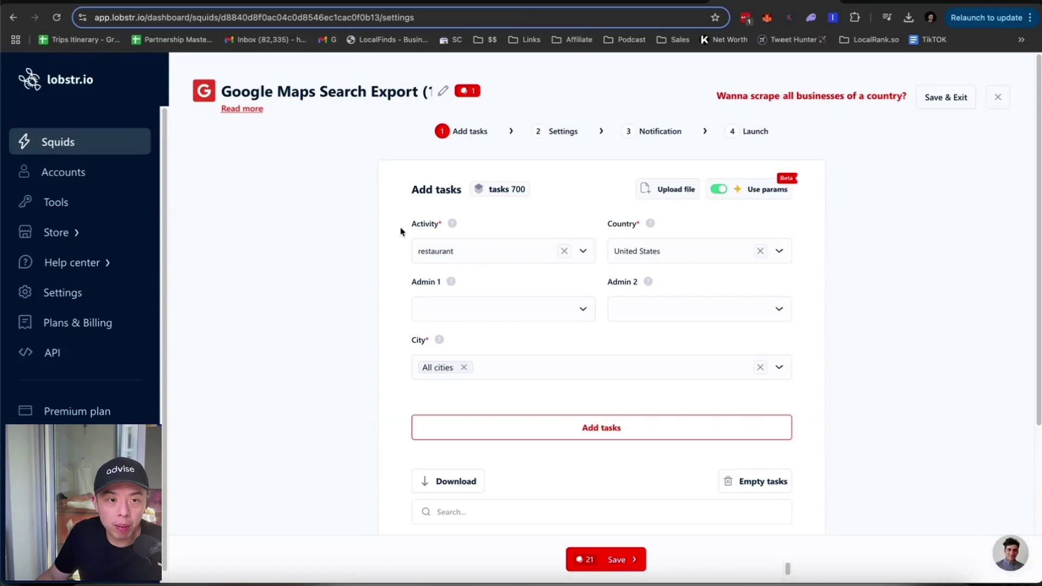
Paste 'Property Management' as the Google Maps scraper keyword
left_click(255, 6)
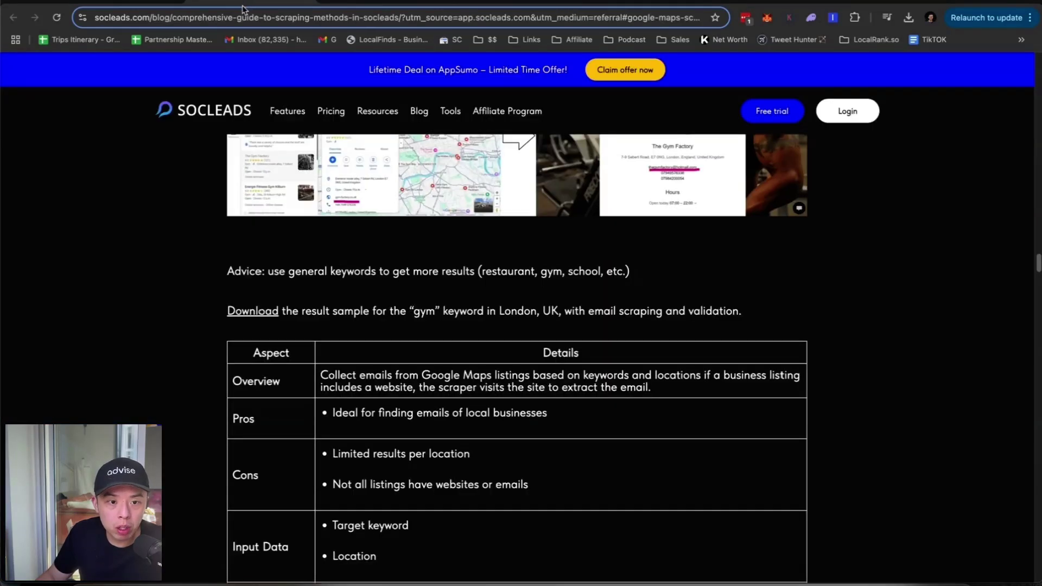
left_click(144, 3)
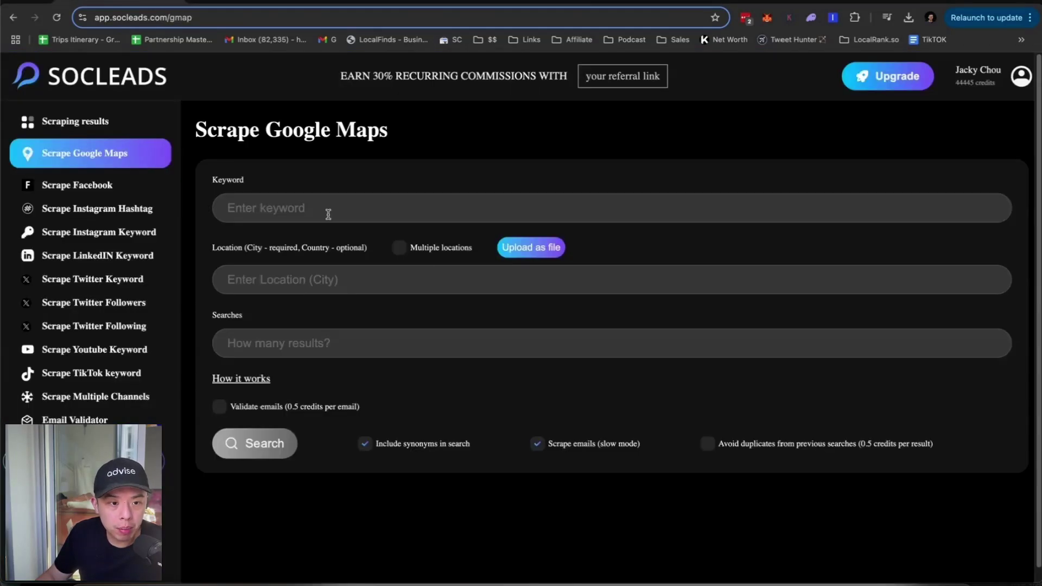
left_click(379, 210)
type("Property Management")
Enable Multiple locations and type test text into three location fields
left_click(325, 287)
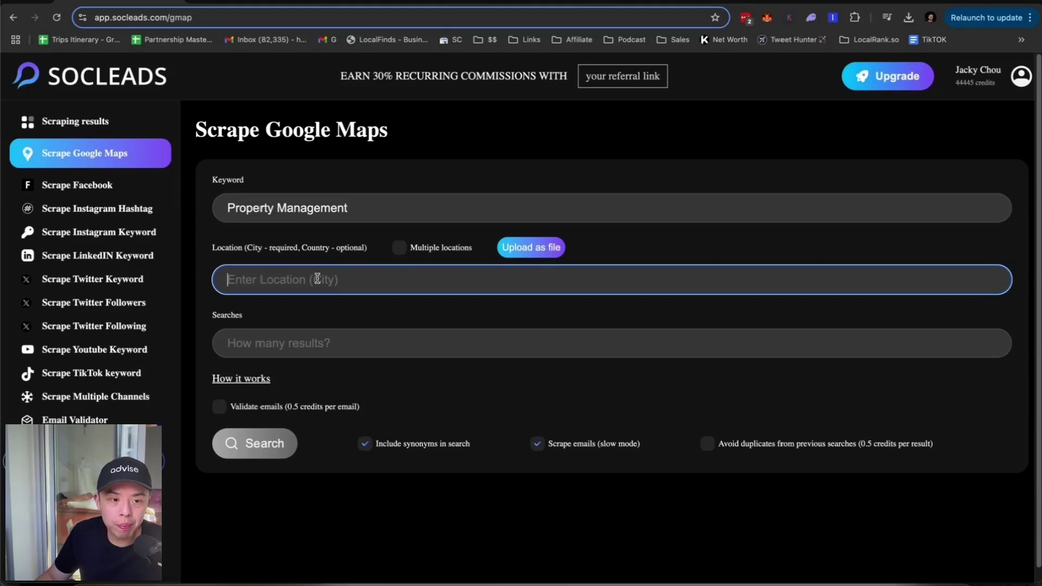
left_click(435, 249)
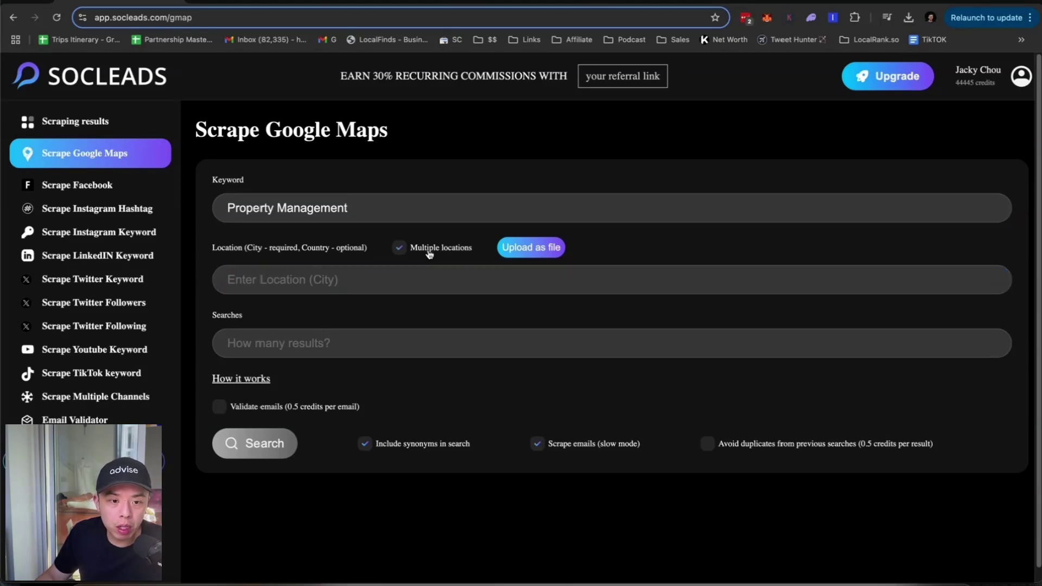
left_click(358, 285)
type("sdfasdf")
left_click(399, 247)
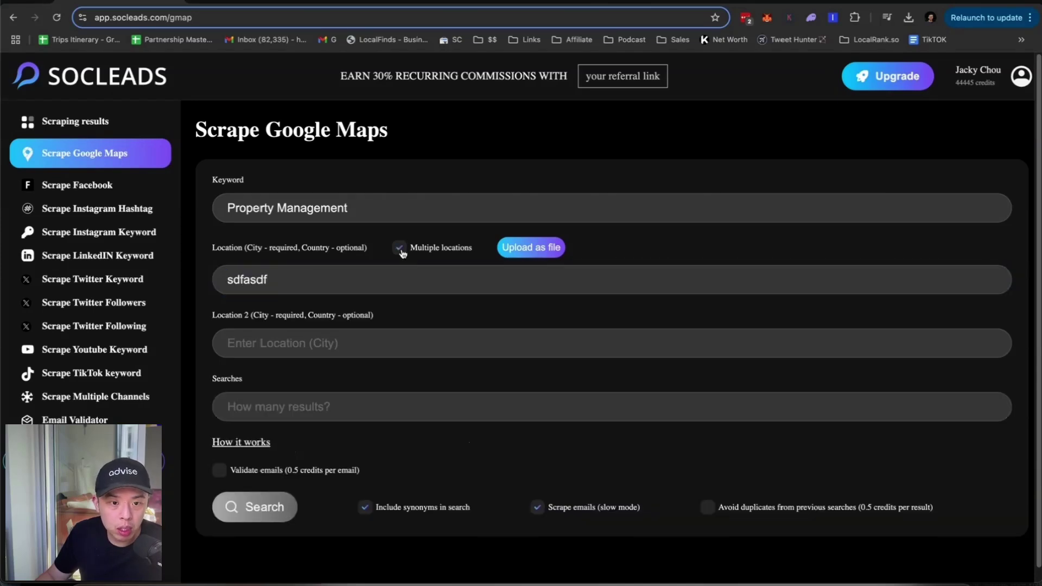
left_click(337, 342)
type("asdfasdf")
left_click(383, 402)
type("asdfasdf")
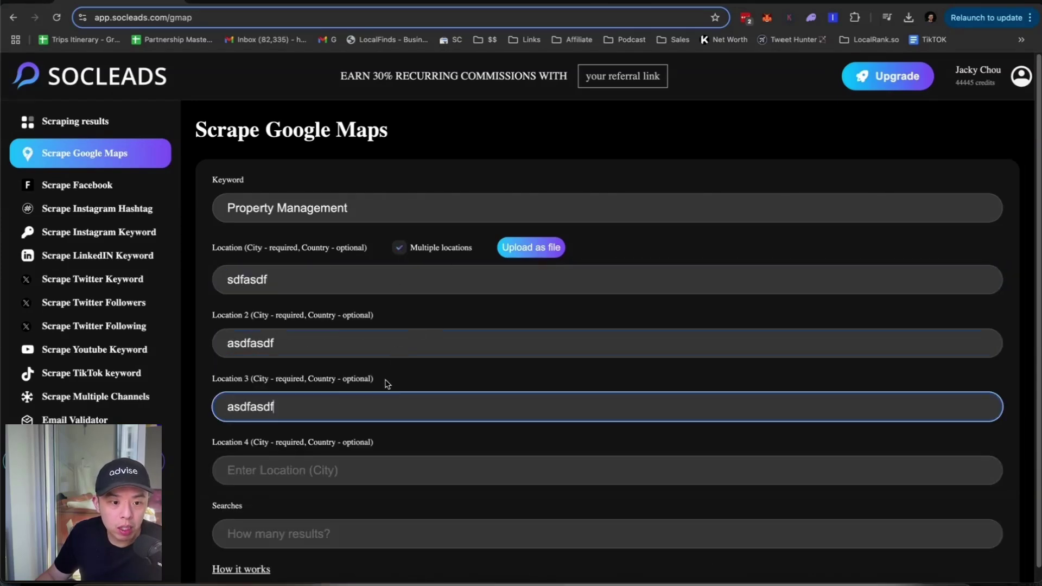
Clear the test text from all three location fields
double_click(318, 412)
key("BackSpace")
double_click(298, 347)
key("BackSpace")
double_click(307, 282)
key("BackSpace")
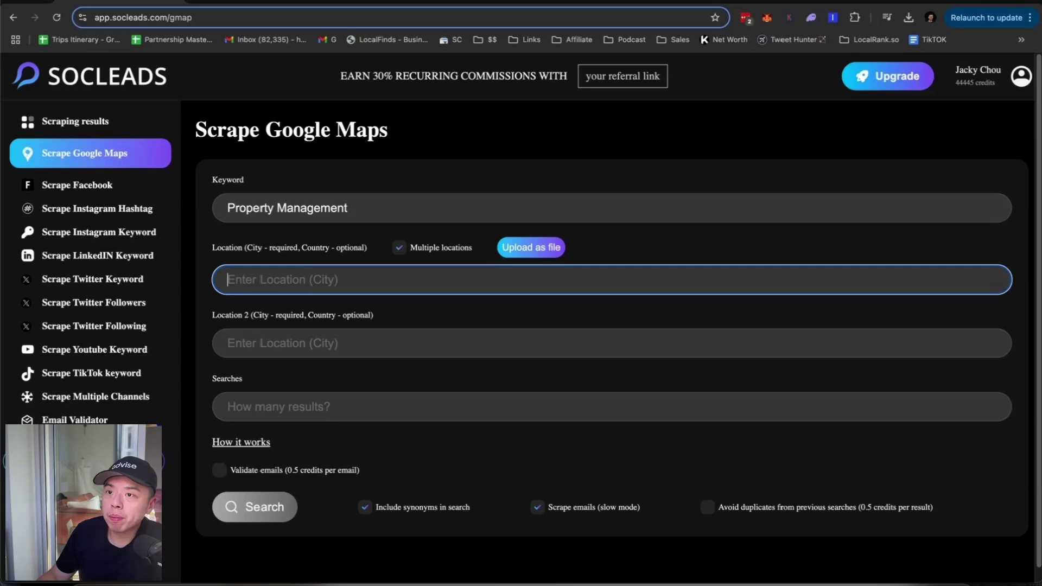
key("super+Tab")
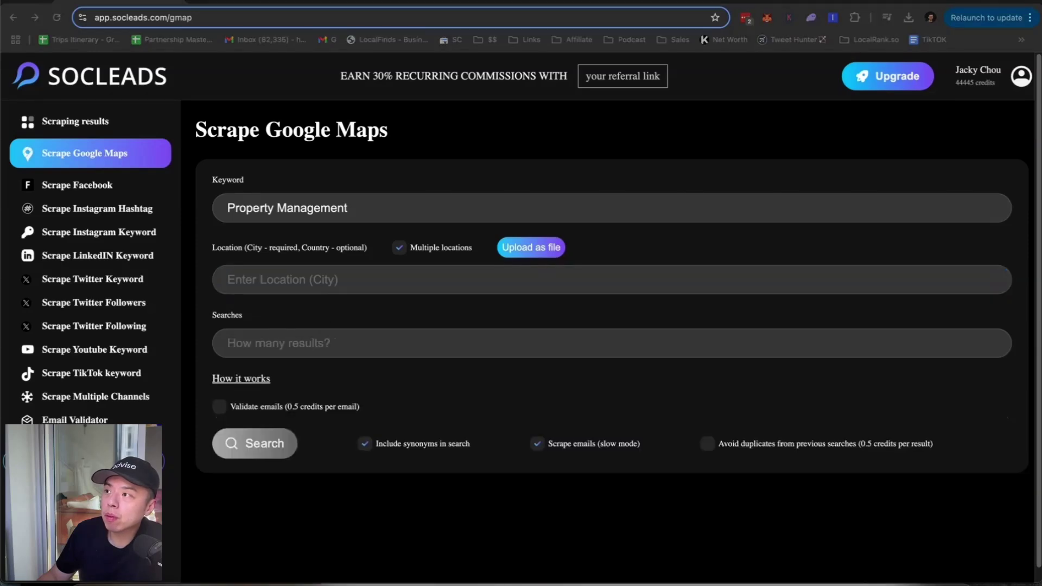
Copy the 50-city list, New York, NY onward, from ChatGPT's code block
key("super+grave")
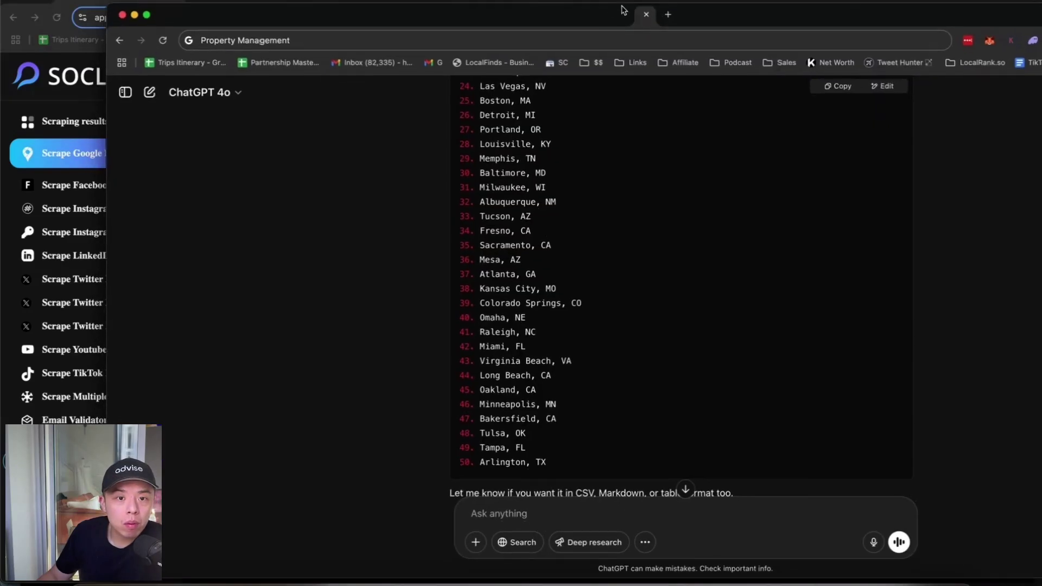
scroll(520, 231, "up", 10)
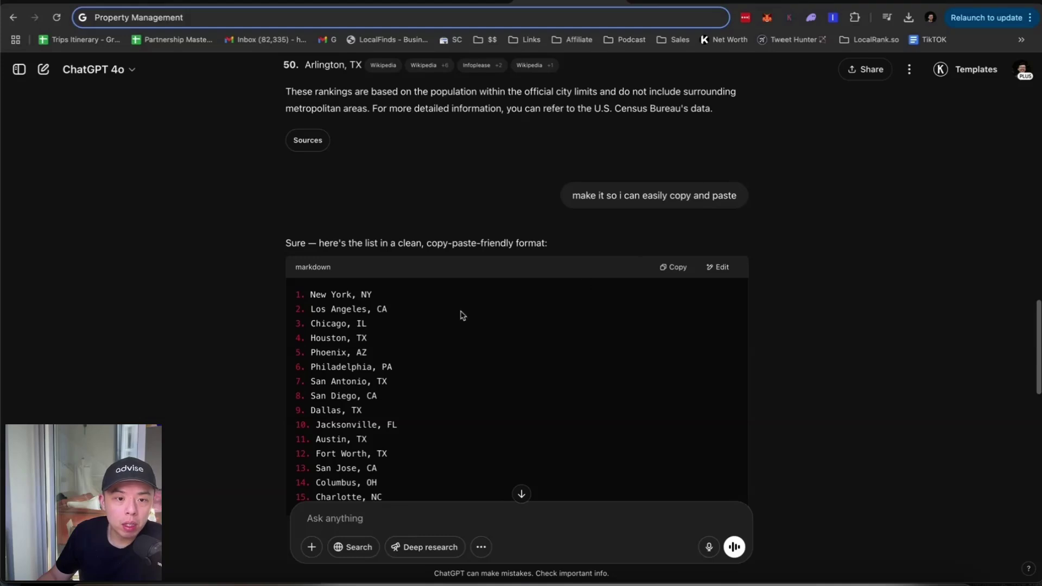
triple_click(325, 294)
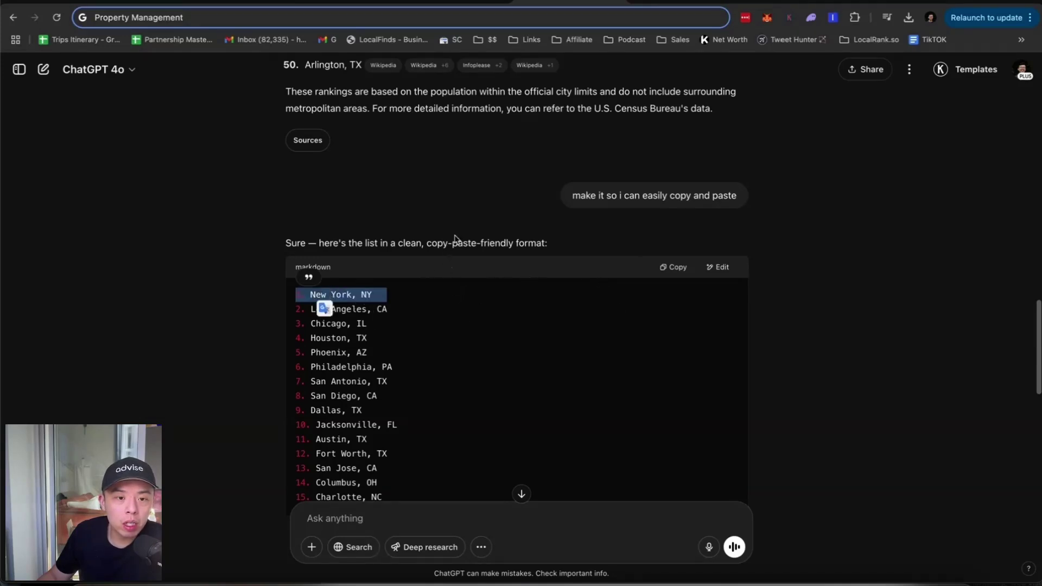
scroll(454, 240, "down", 3)
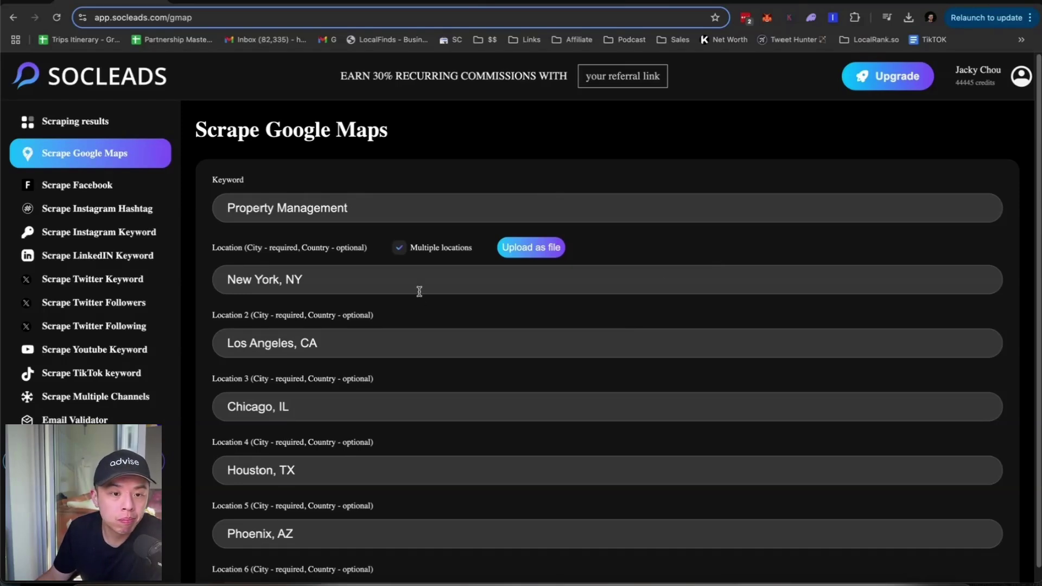
Set Searches to 5000 and turn on Avoid duplicates from previous searches and Validate emails
scroll(305, 313, "down", 1)
scroll(305, 313, "down", 20)
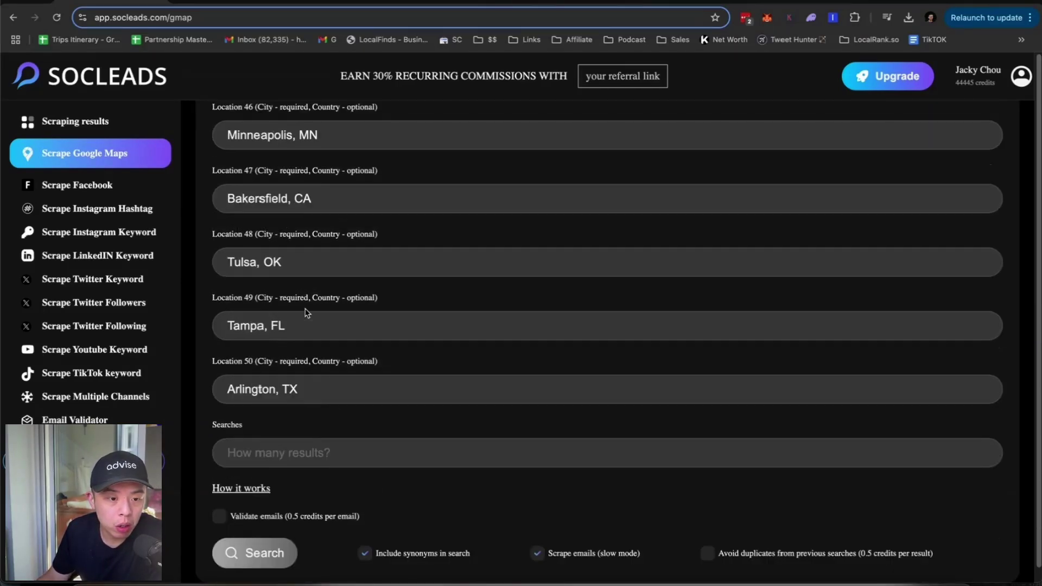
left_click(315, 444)
type("5000")
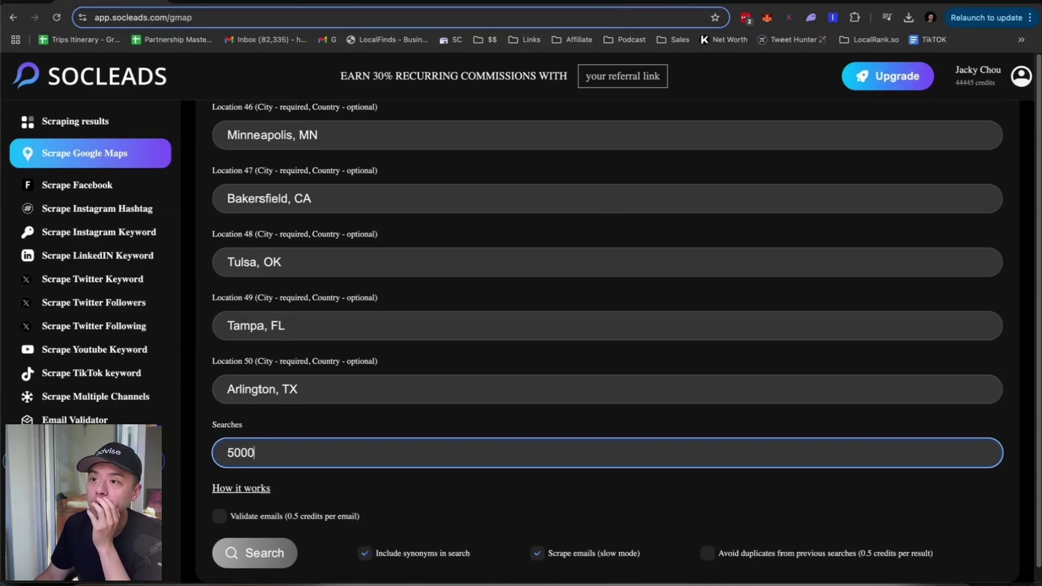
key("super+Tab")
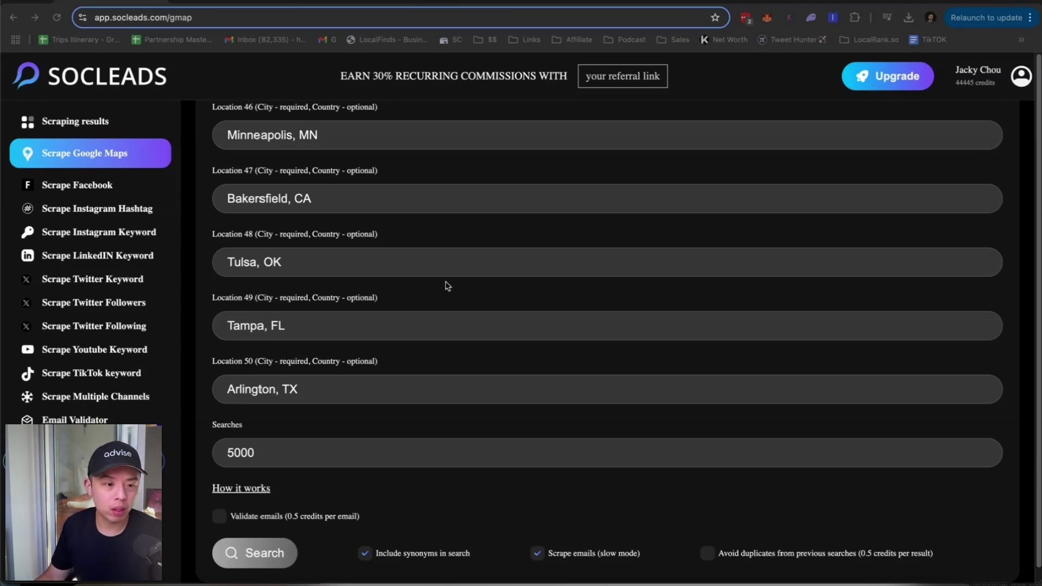
key("super+Tab")
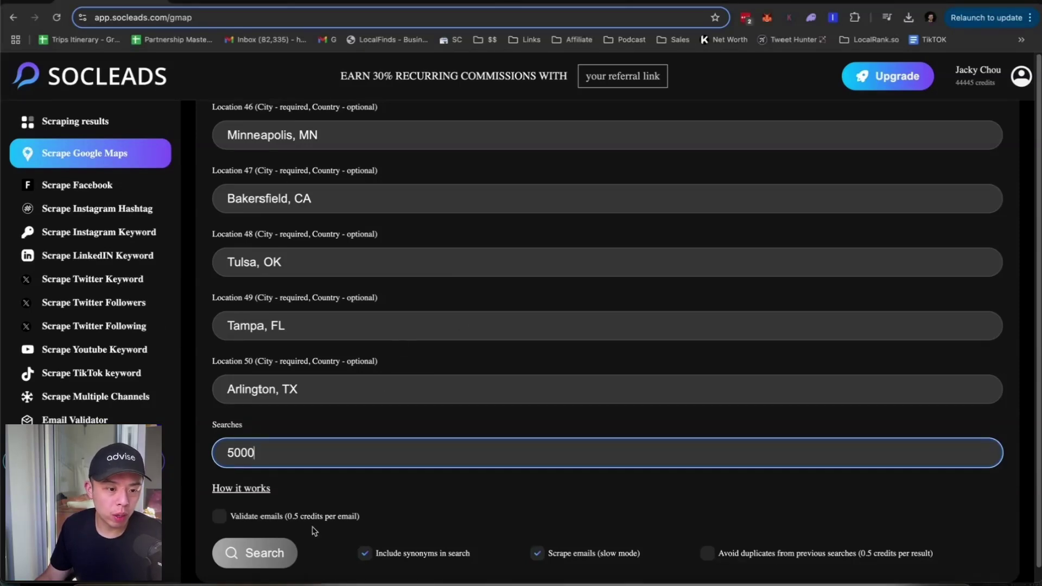
left_click(733, 560)
scroll(337, 516, "down", 1)
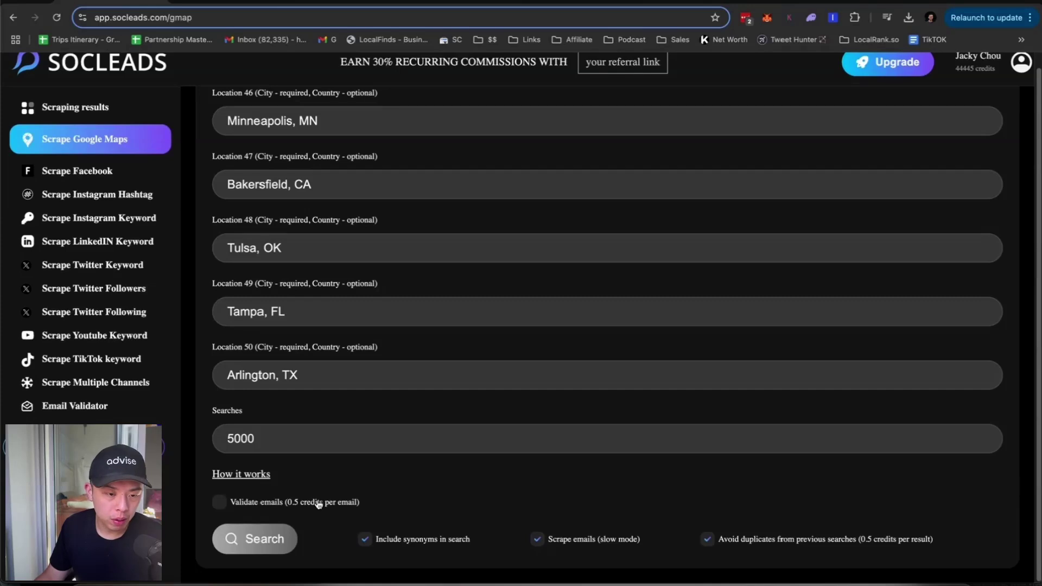
left_click(319, 503)
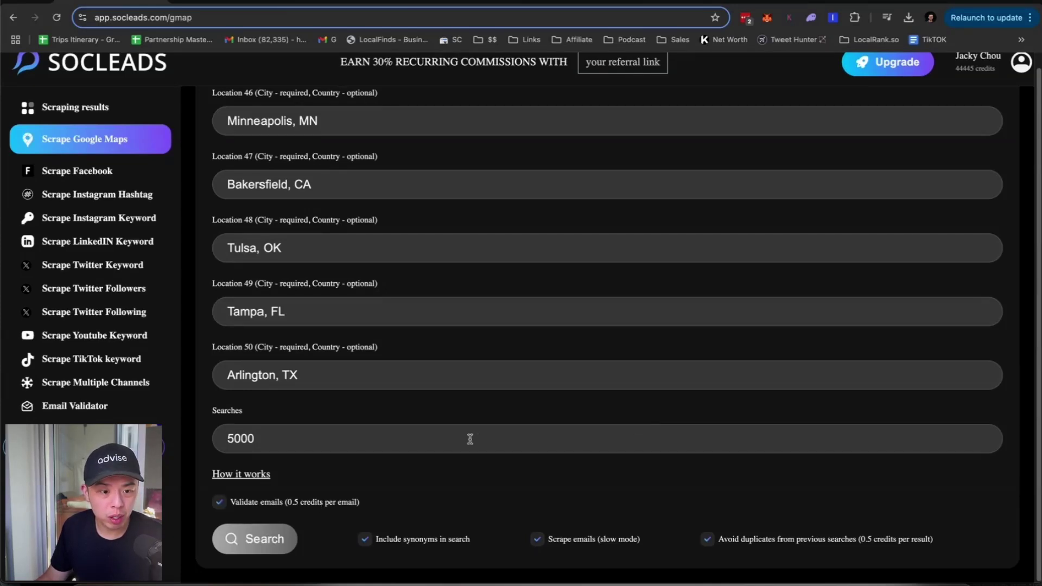
scroll(493, 238, "up", 20)
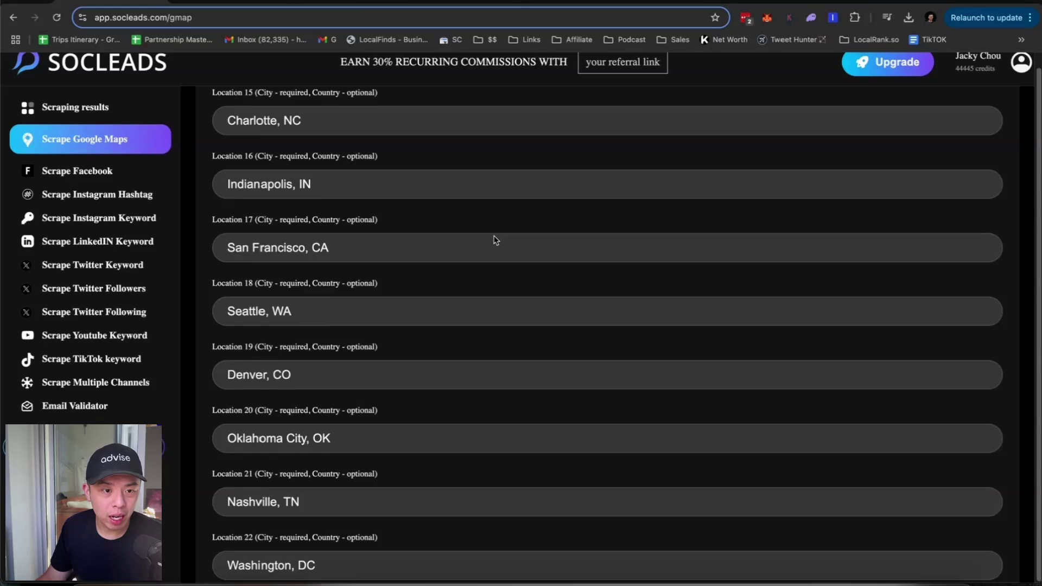
scroll(495, 240, "up", 5)
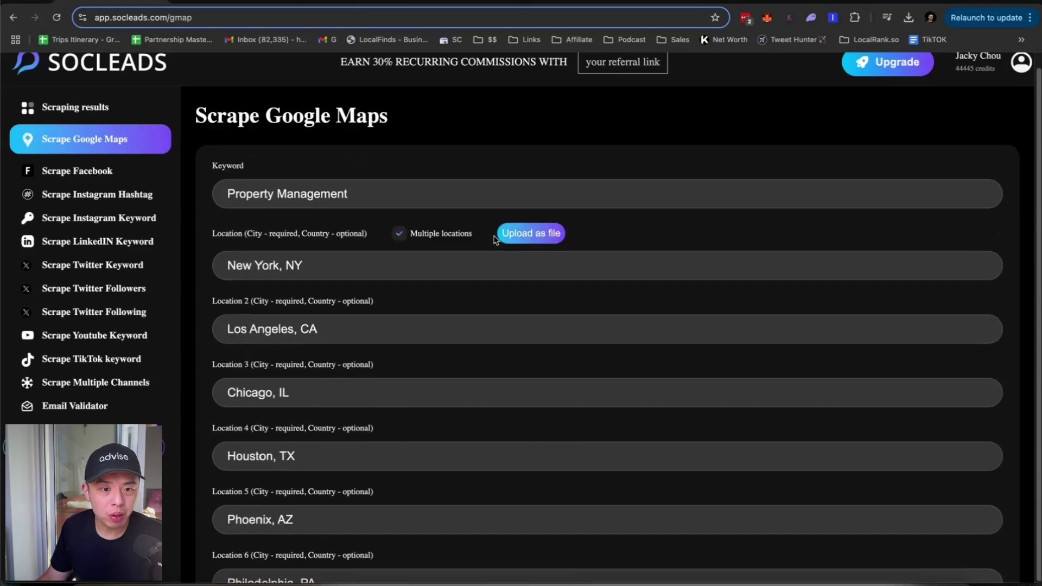
Launch the Property Management scrape and open the downloaded local seo multichannel CSV
left_click(400, 238)
left_click(399, 238)
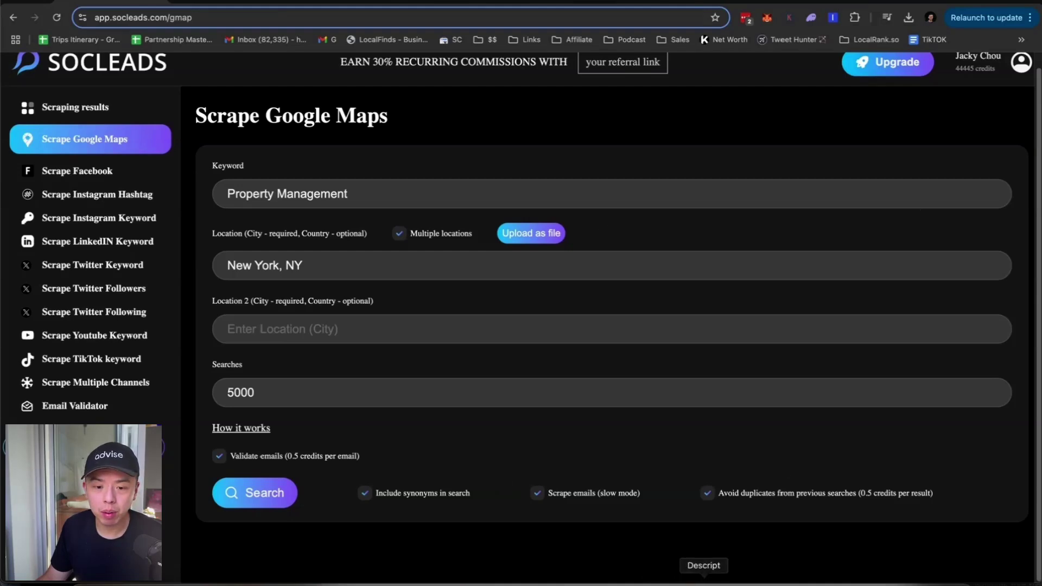
left_click(668, 583)
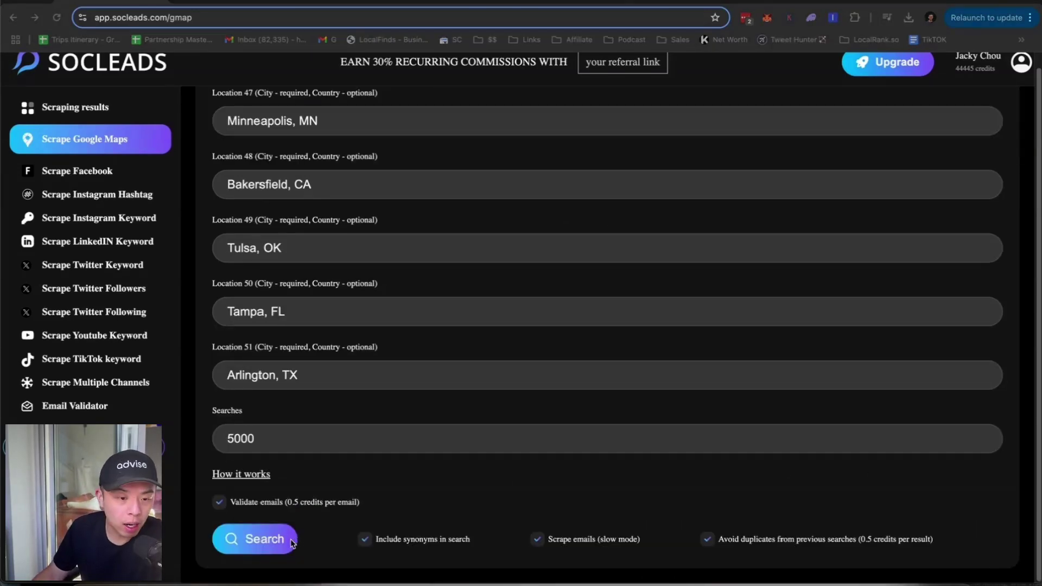
left_click(280, 544)
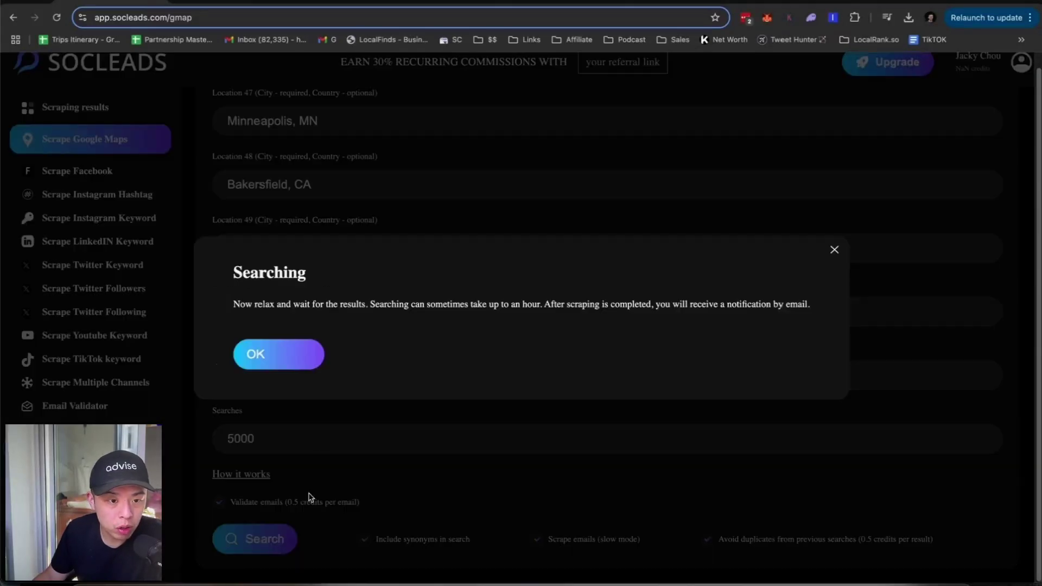
left_click(283, 369)
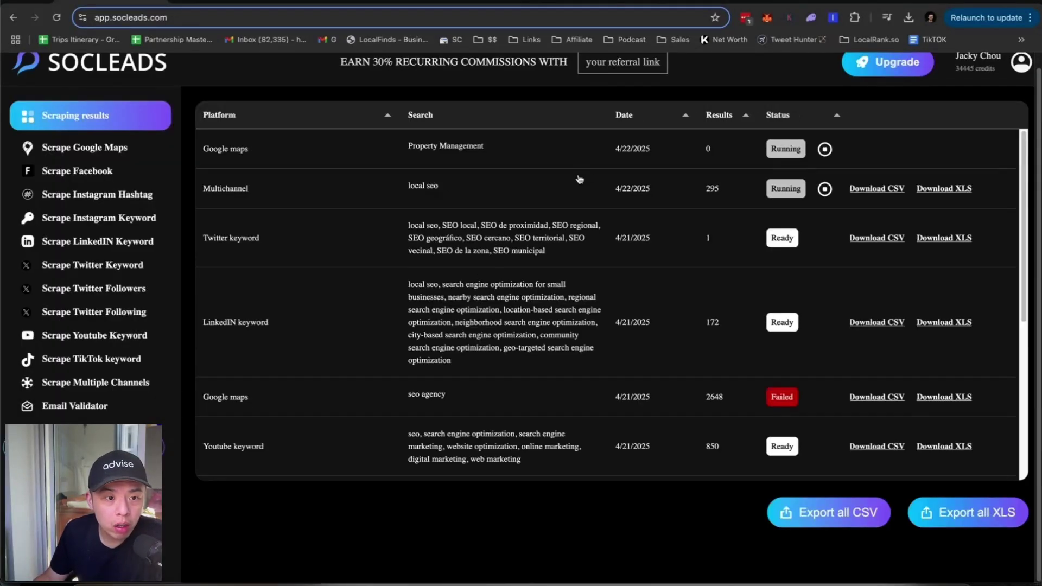
left_click(871, 191)
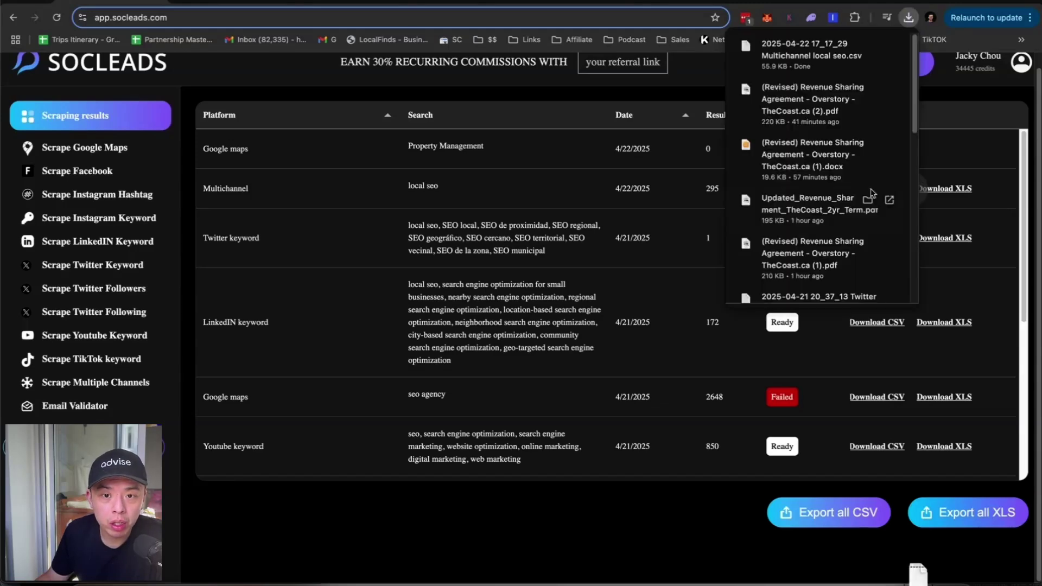
Open the CSV in Numbers, widen the window, and scroll through all 296 rows
left_click(816, 52)
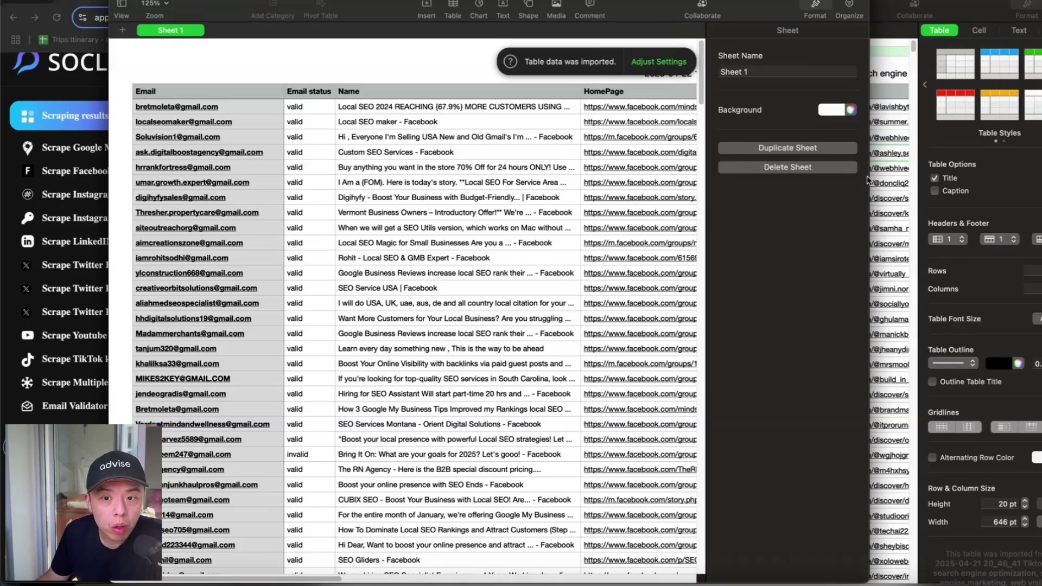
left_click_drag(869, 177, 1035, 169)
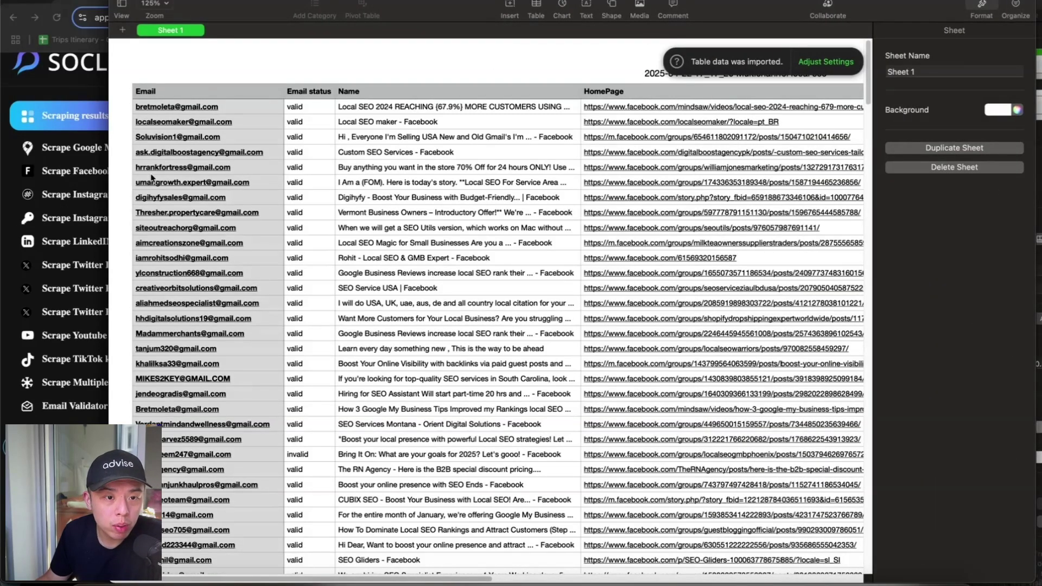
scroll(589, 130, "right", 1)
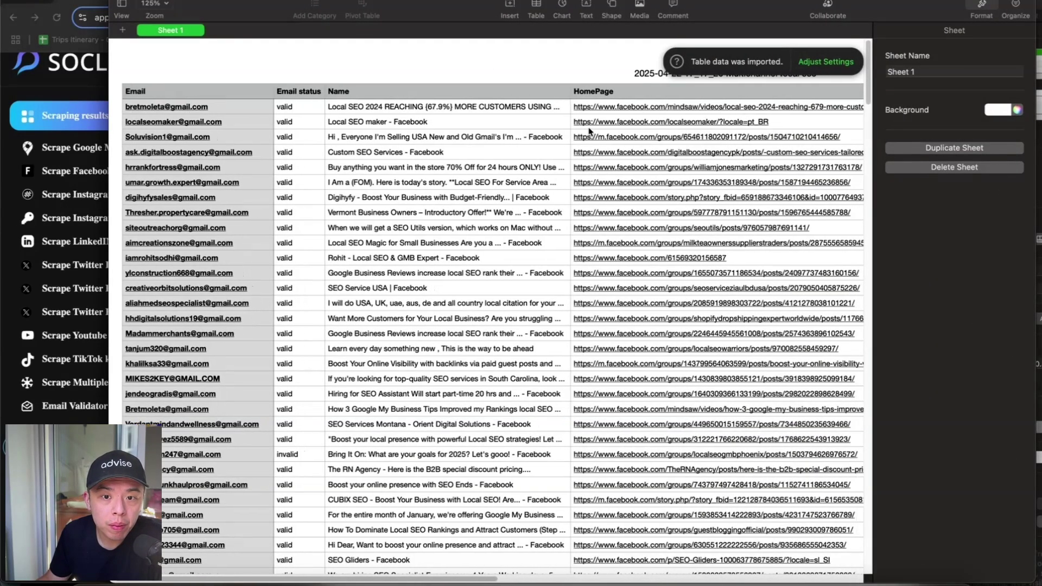
scroll(589, 130, "down", 15)
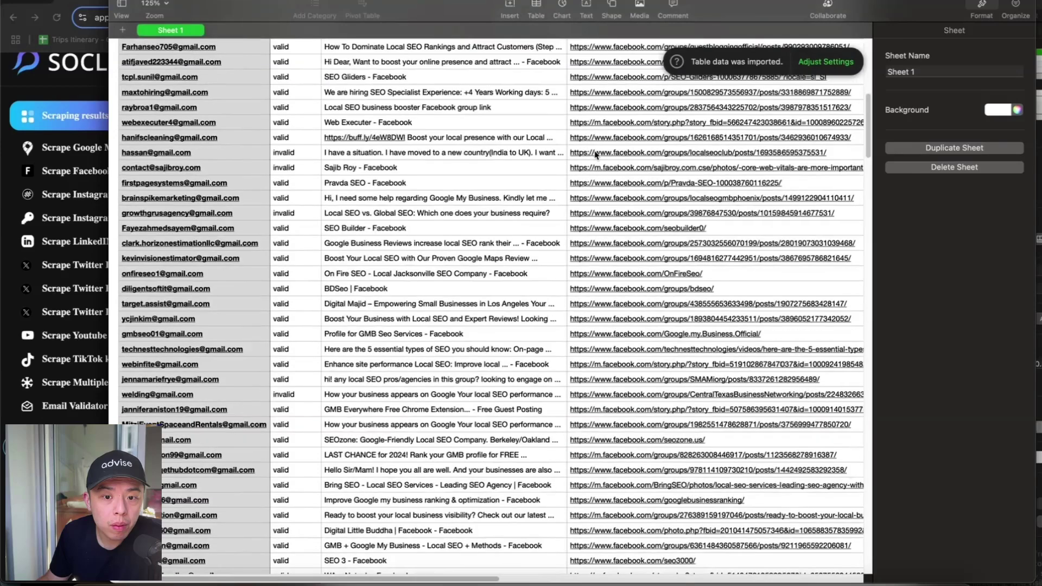
scroll(579, 266, "down", 4)
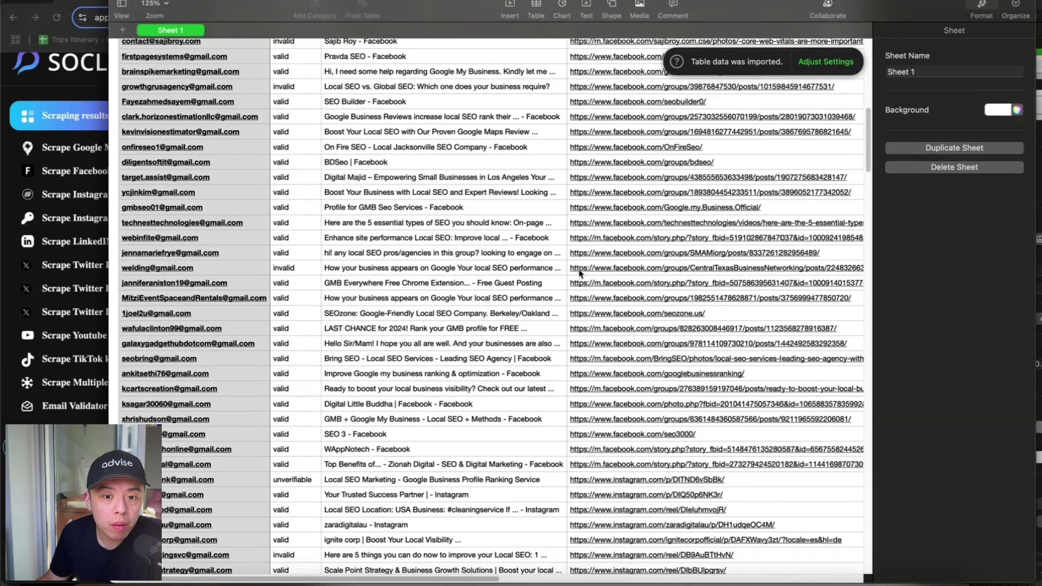
left_click(633, 167)
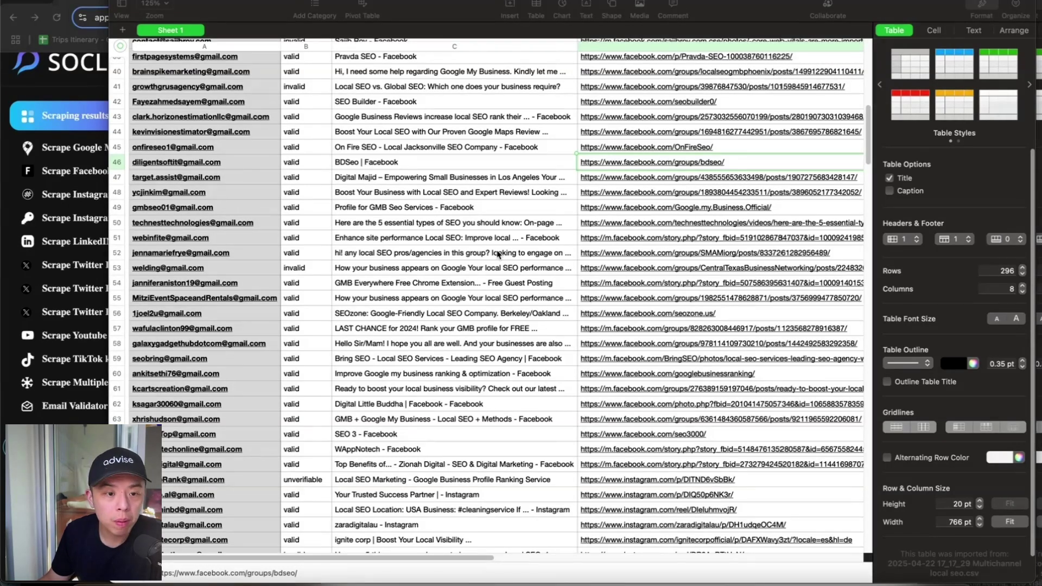
scroll(498, 254, "down", 10)
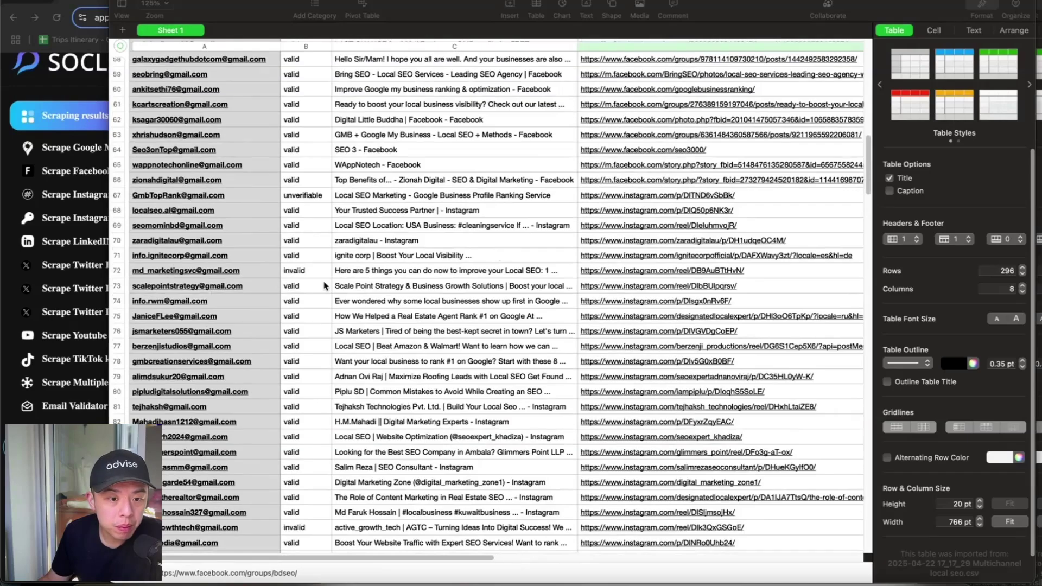
scroll(448, 326, "down", 20)
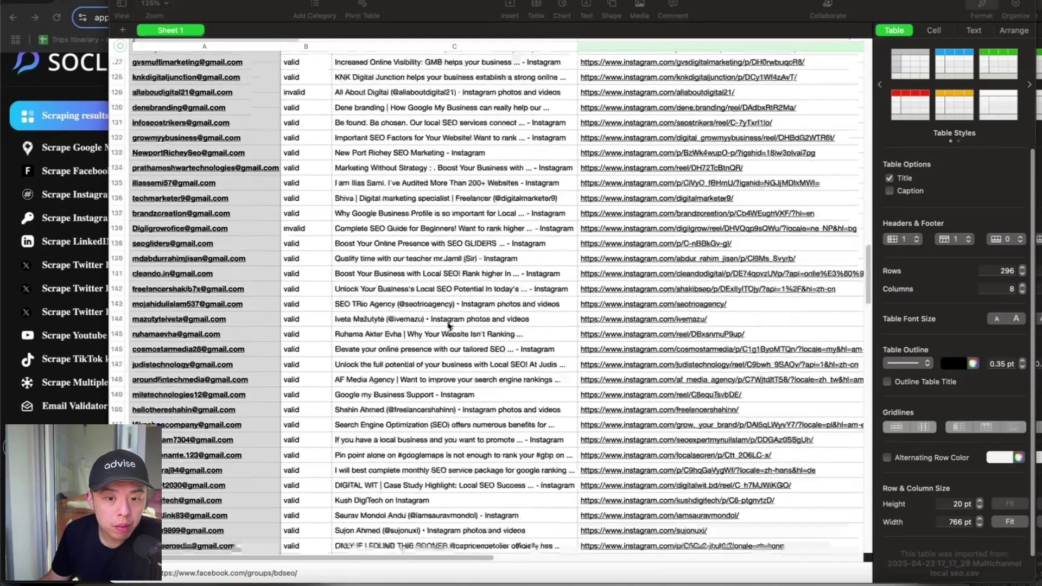
scroll(448, 326, "down", 20)
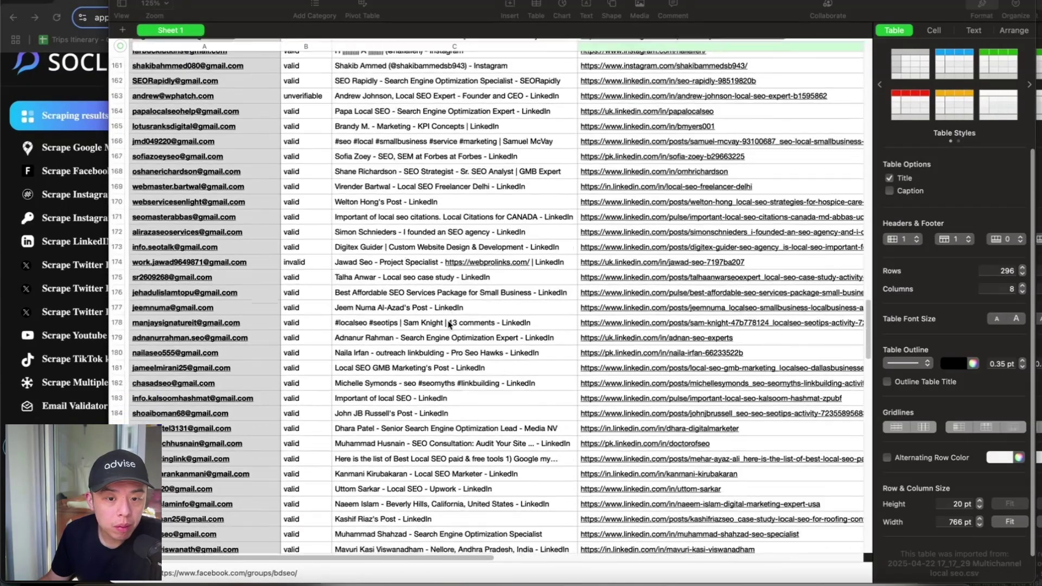
scroll(445, 326, "down", 20)
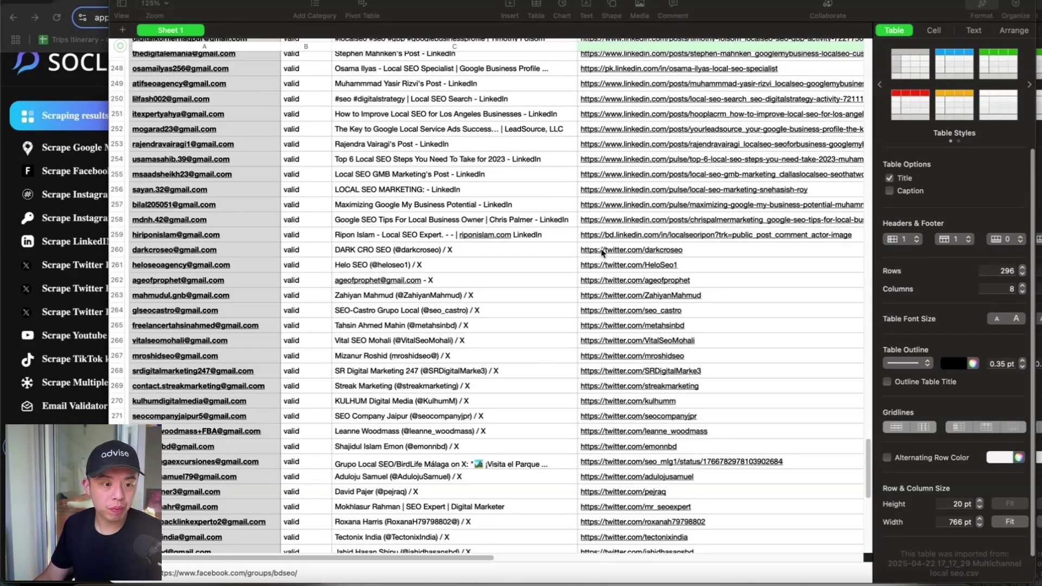
scroll(313, 332, "down", 10)
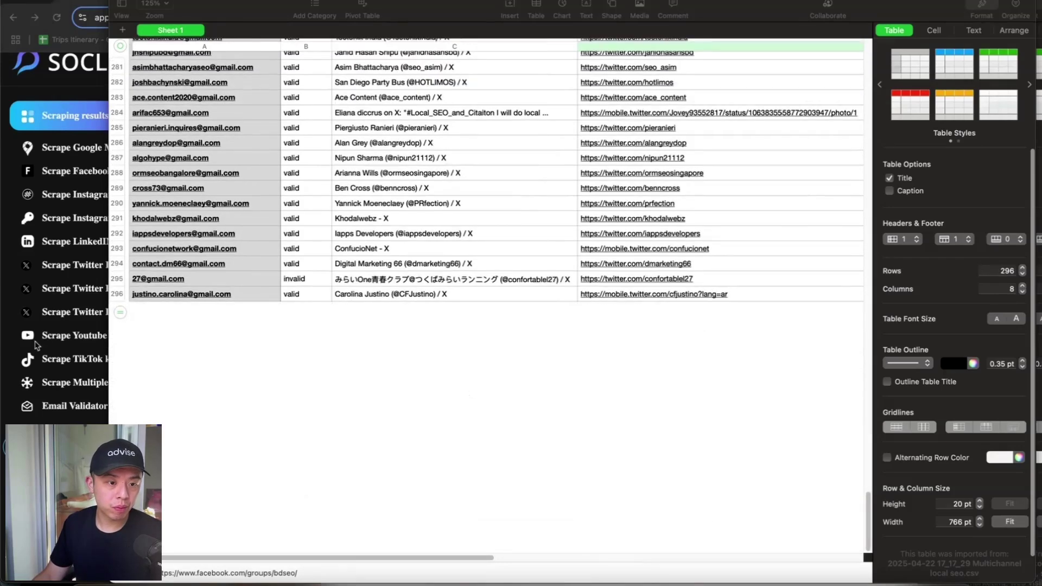
left_click(29, 345)
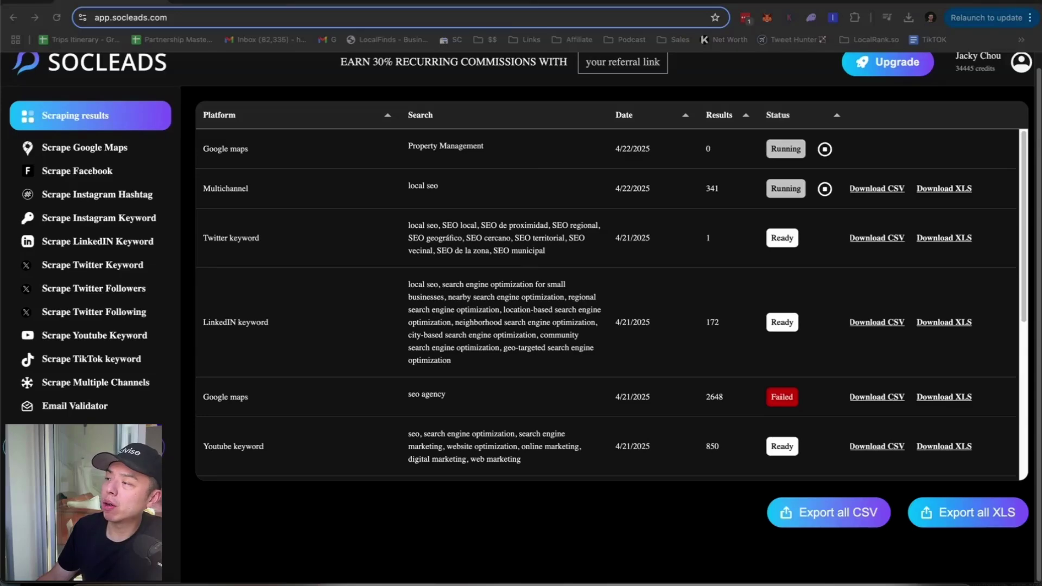
Check the connected accounts under Tools in lobstr.io's sidebar
left_click(772, 2)
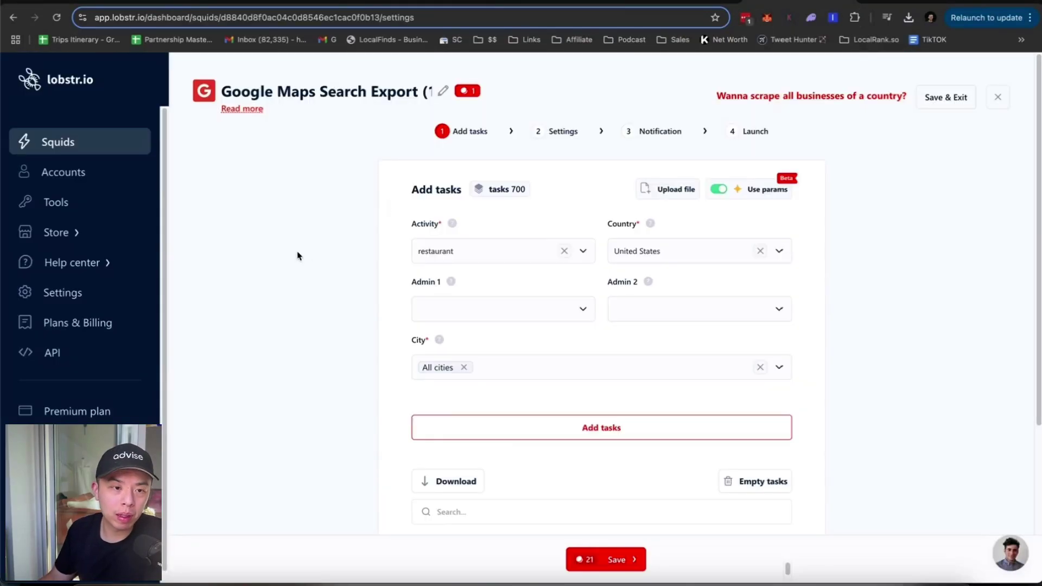
left_click(96, 196)
left_click(87, 178)
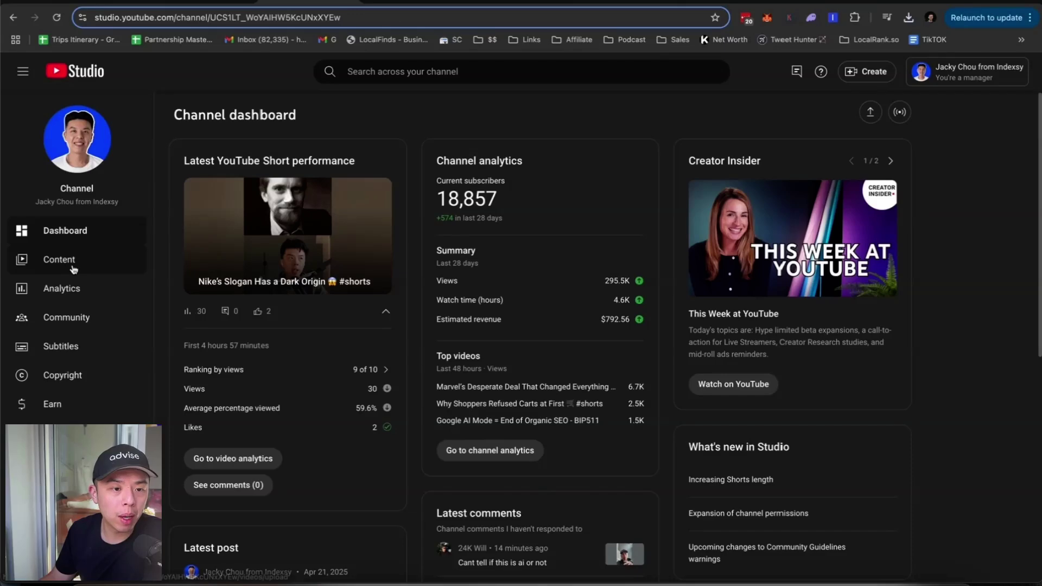
Open the comments for the 'Google AI Mode = End of Organic SEO - BIP511' video from Content
left_click(74, 270)
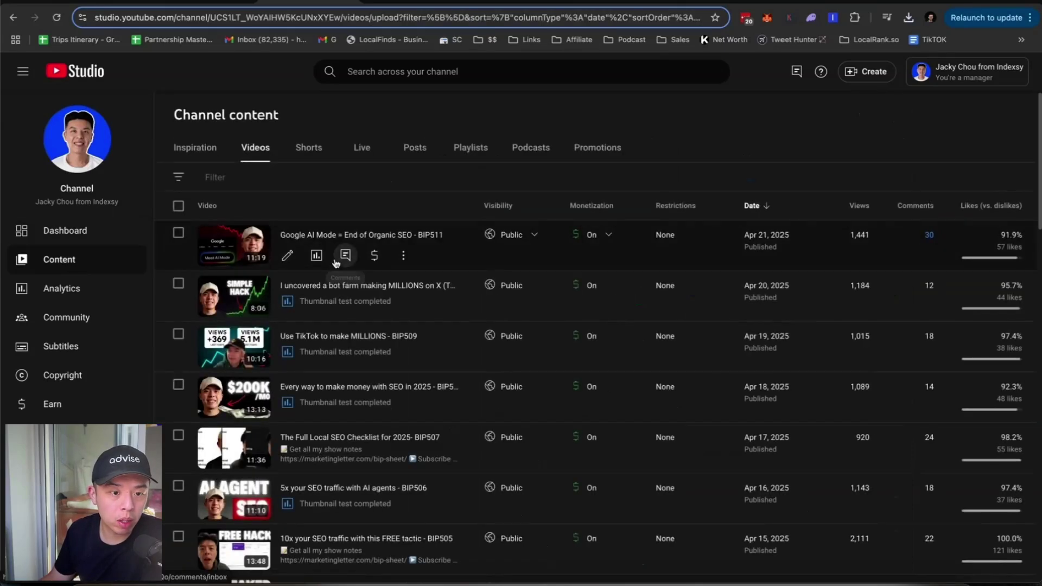
left_click(344, 257)
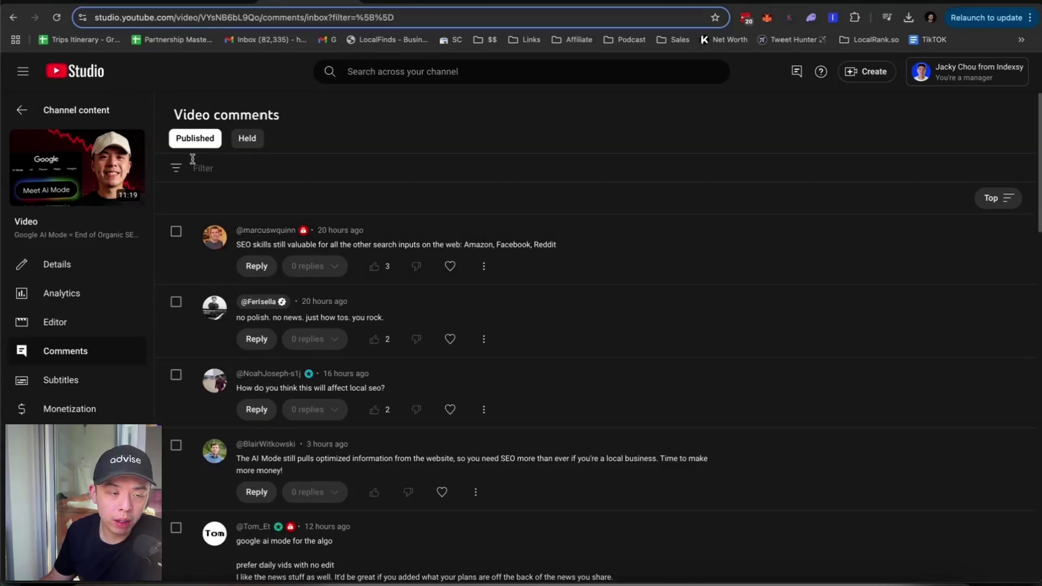
Filter the comments to Channel member status: Channel member
left_click(178, 167)
left_click(232, 261)
left_click(228, 205)
left_click(295, 258)
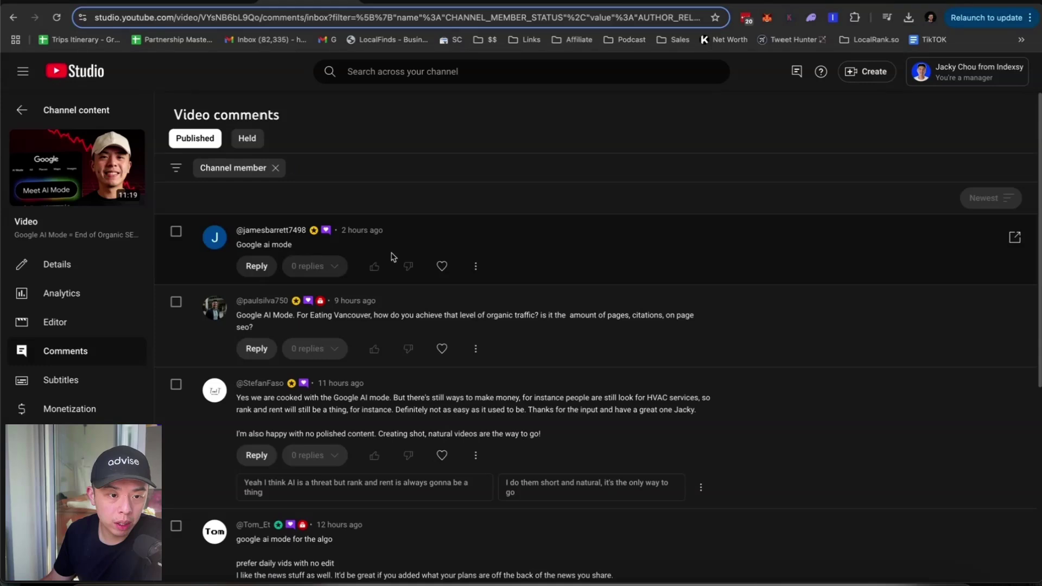
Heart the seven member comments, from the Google ai mode comment to the tax comment
left_click(442, 266)
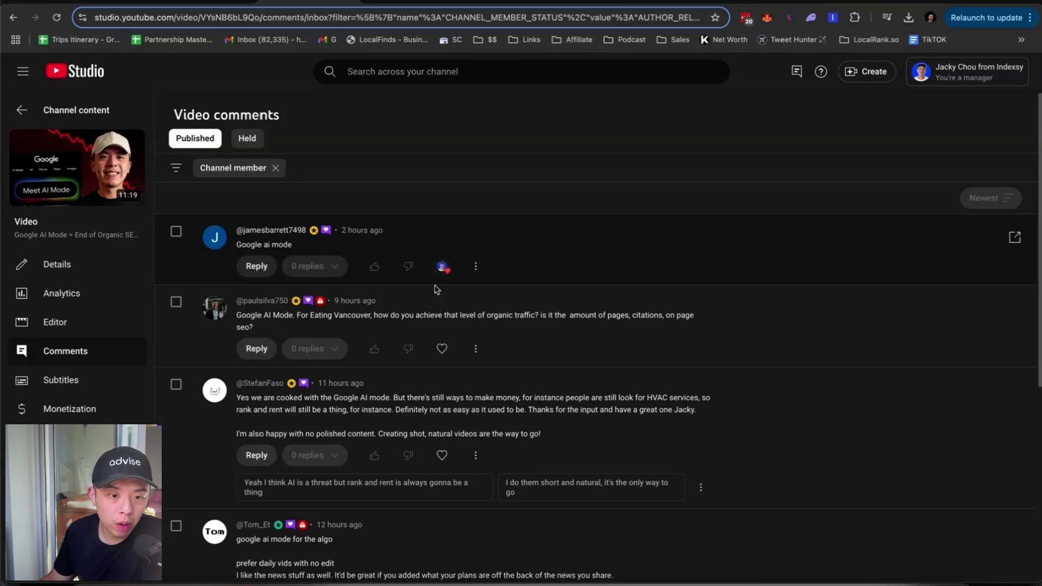
left_click(441, 349)
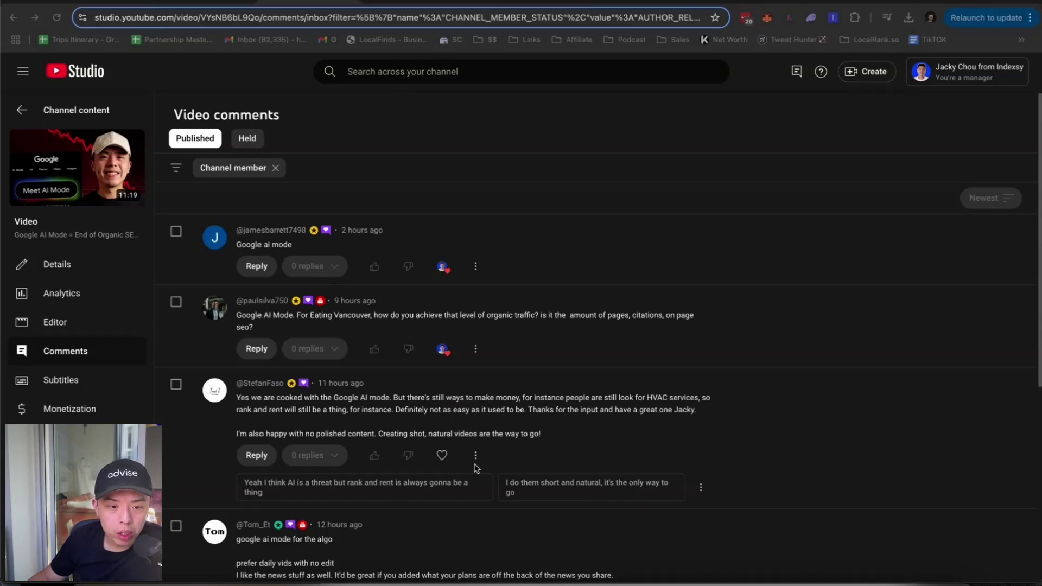
left_click(443, 456)
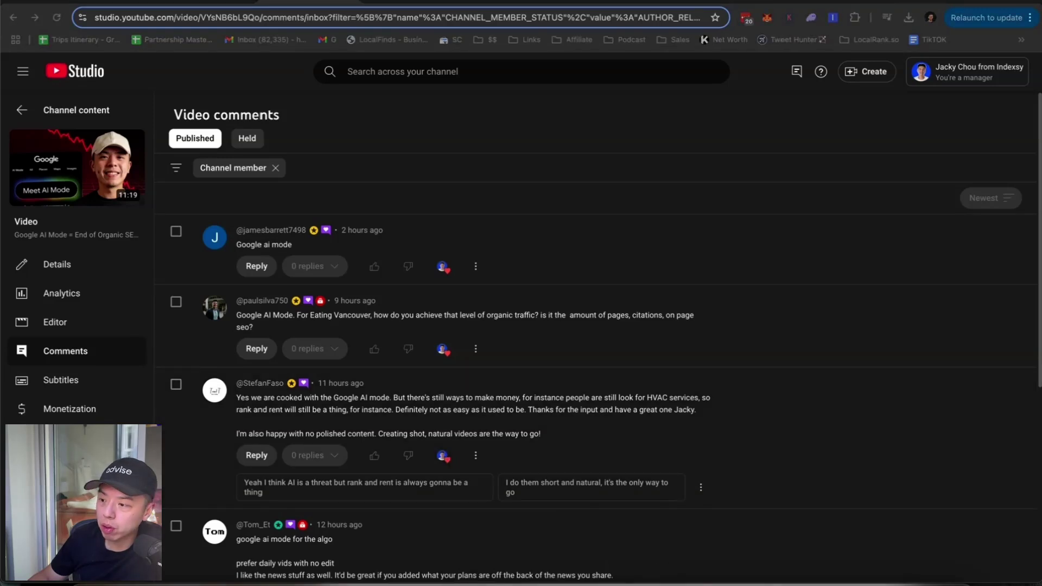
scroll(728, 384, "down", 2)
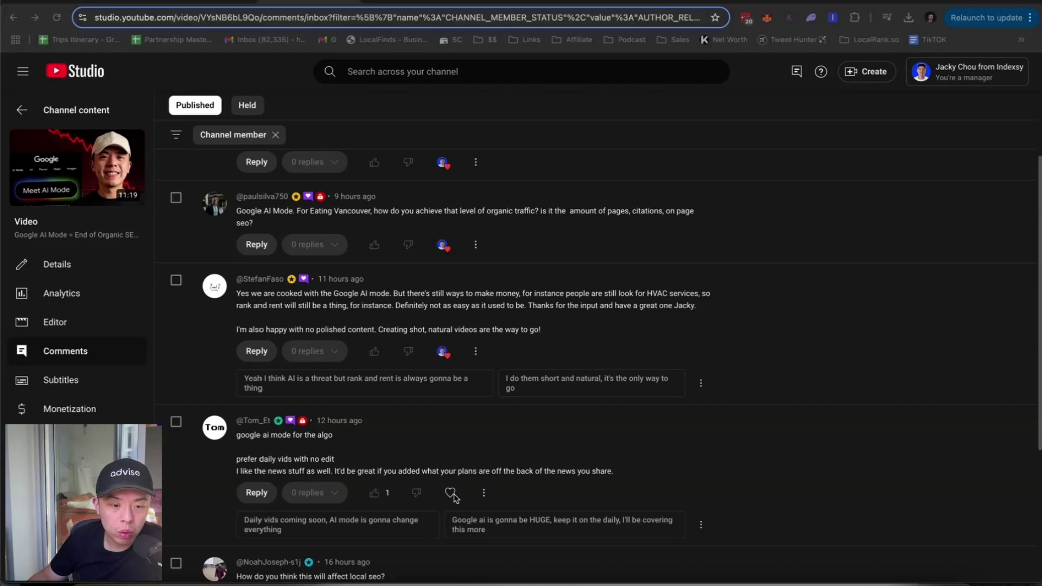
left_click(451, 493)
scroll(445, 489, "down", 3)
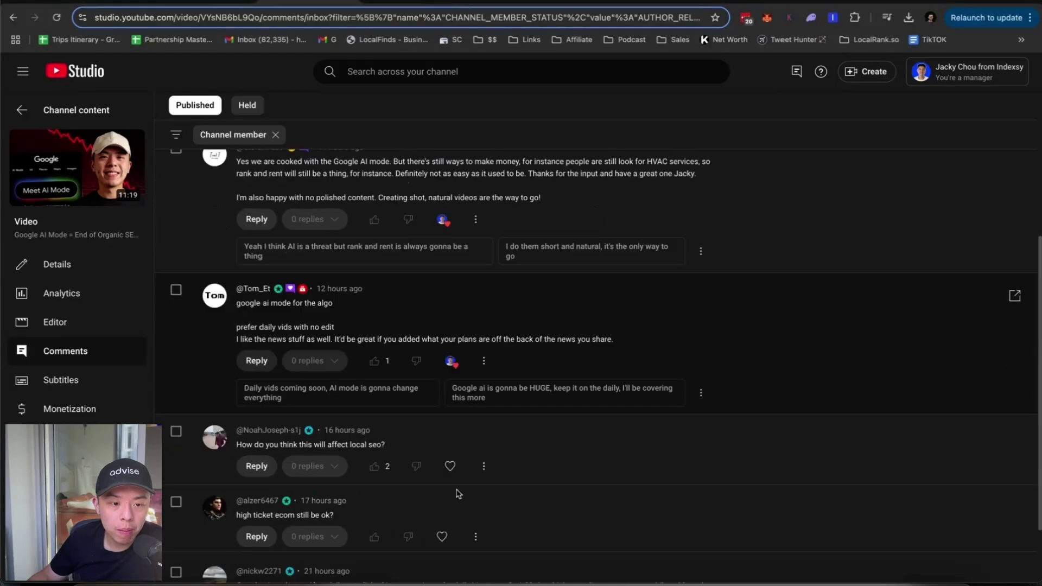
left_click(450, 466)
scroll(472, 387, "down", 1)
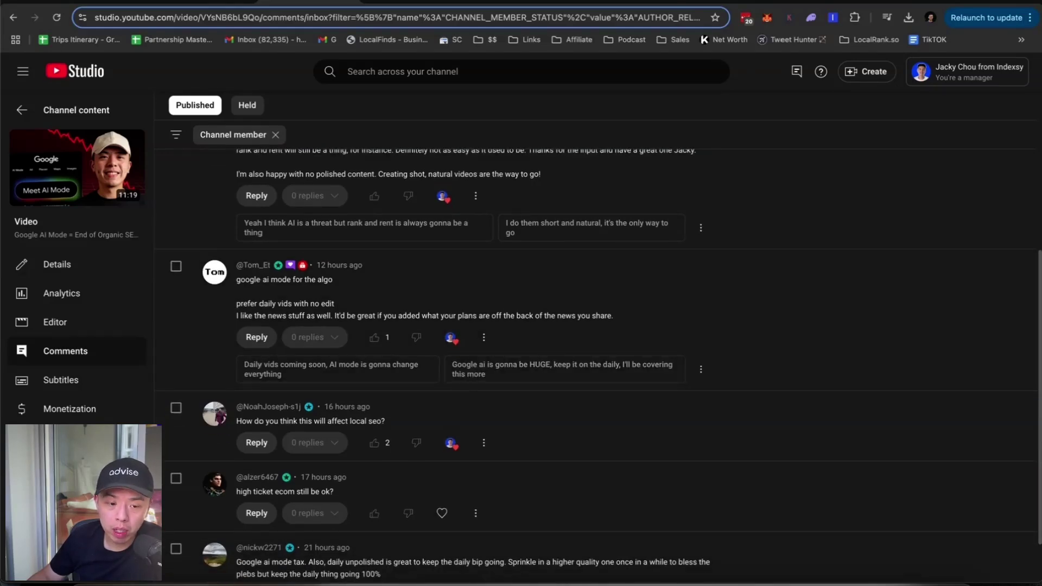
scroll(560, 375, "down", 2)
left_click(448, 456)
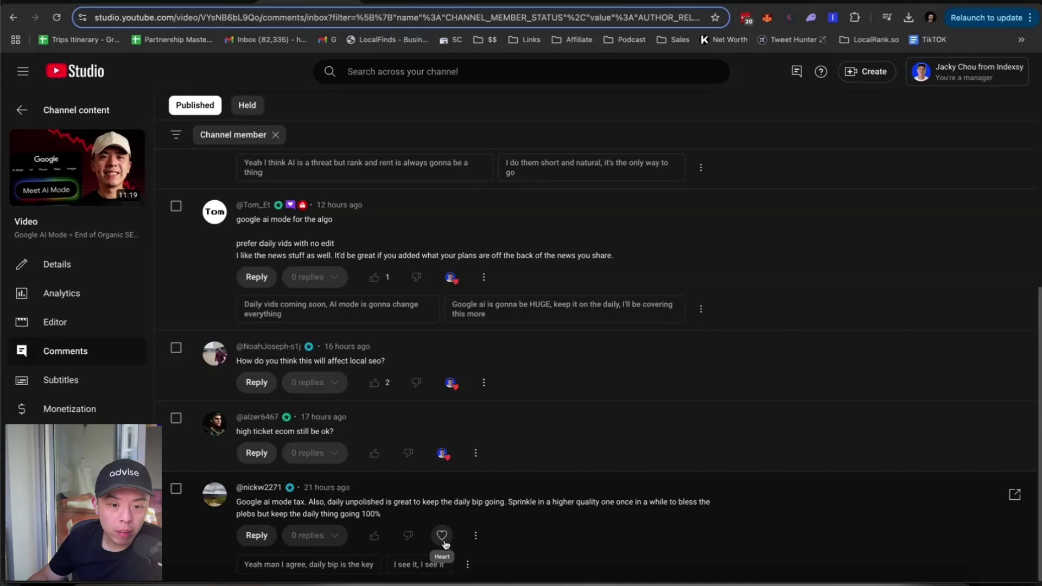
left_click(442, 541)
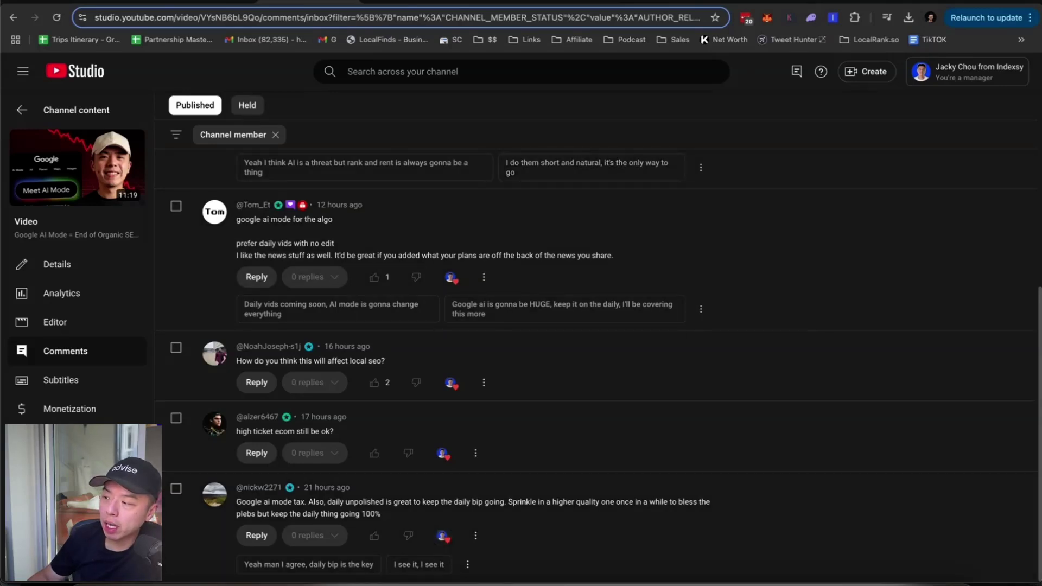